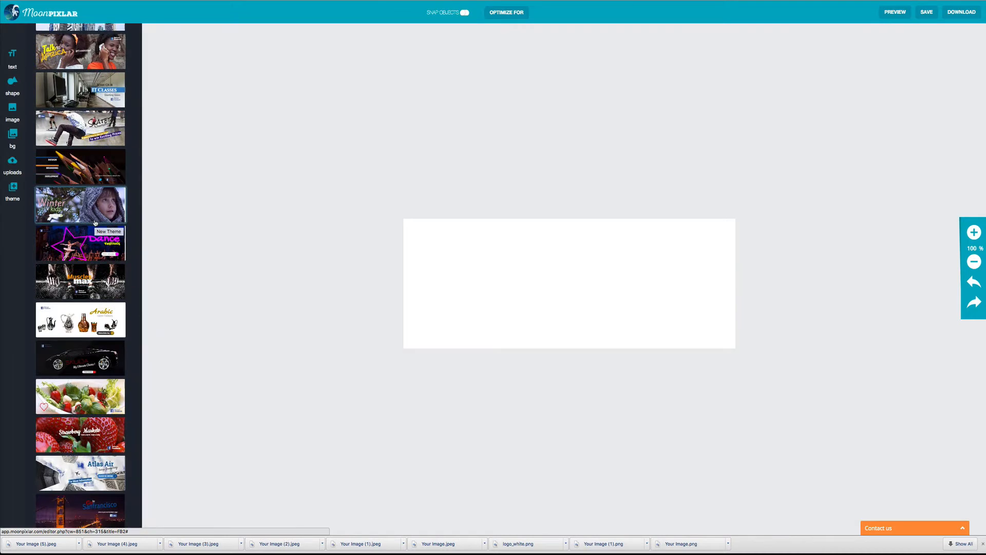
{"action": "scroll", "coordinate": [95, 222], "scroll_direction": "down", "scroll_amount": 2}
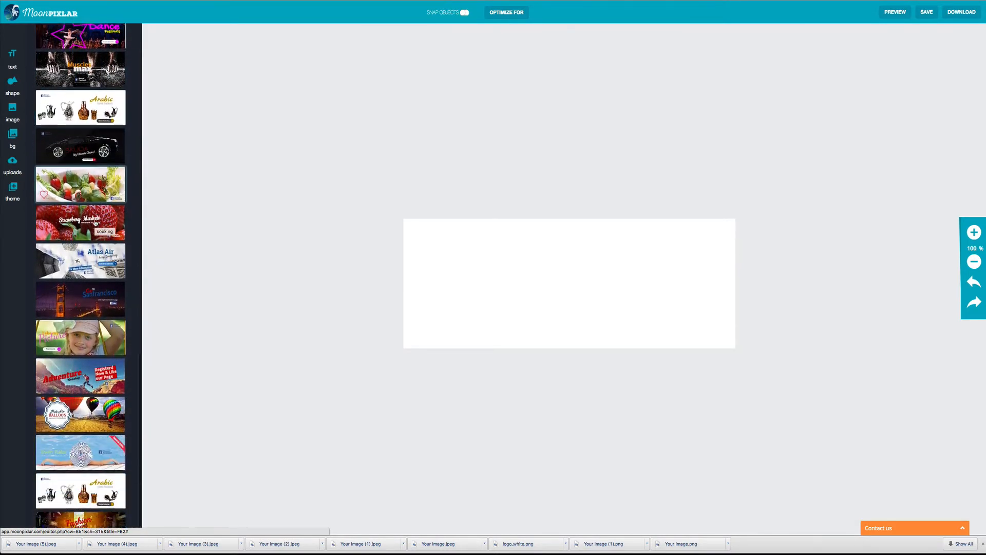
Step: Load the salad theme, with its I ♥ SALADS heading and Facebook badge, onto the blank cover
{"action": "scroll", "coordinate": [95, 254], "scroll_direction": "up", "scroll_amount": 3}
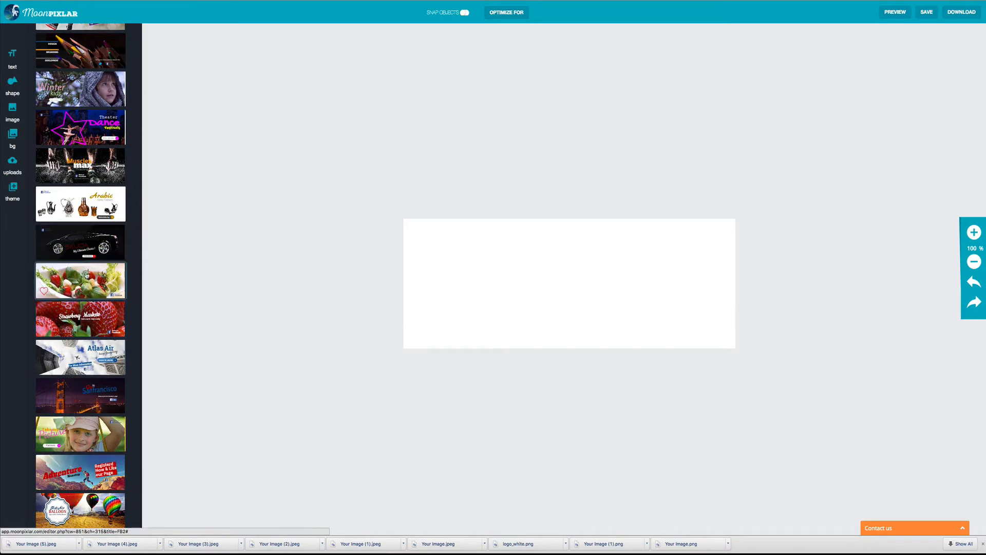
{"action": "left_click", "coordinate": [86, 276]}
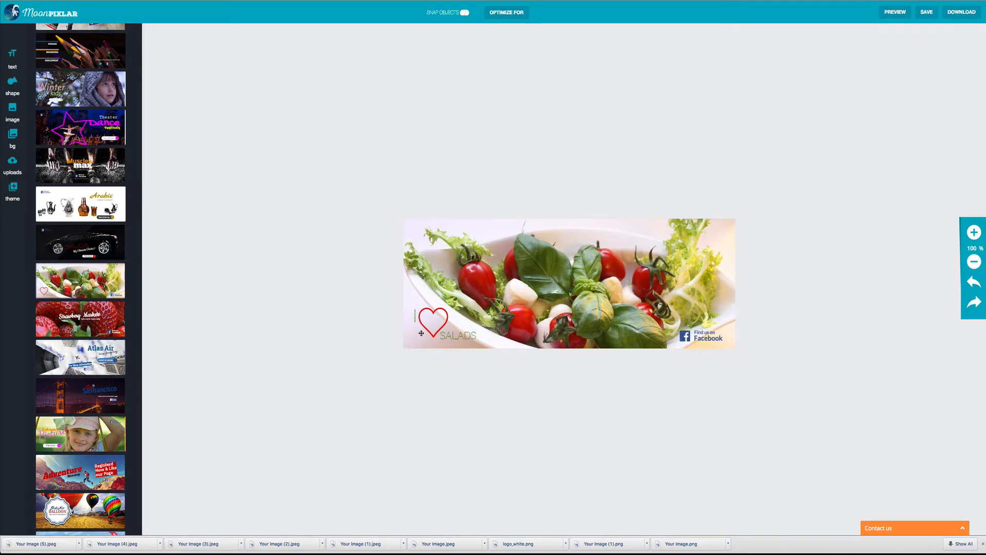
Step: Retype the SALADS heading as HEALTHY FOODS and move it up and right beside the heart
{"action": "double_click", "coordinate": [456, 335]}
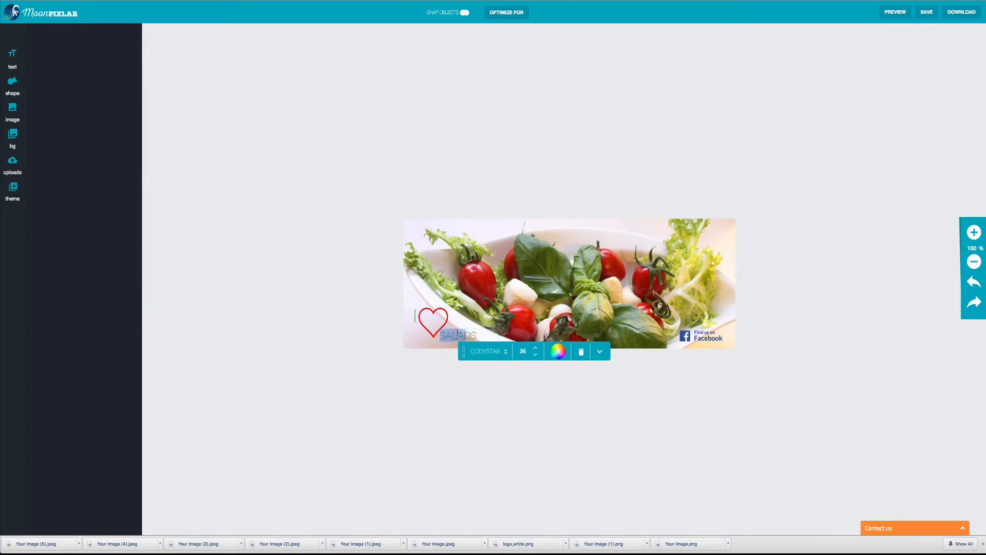
{"action": "type", "text": "HEALTHY FOODS"}
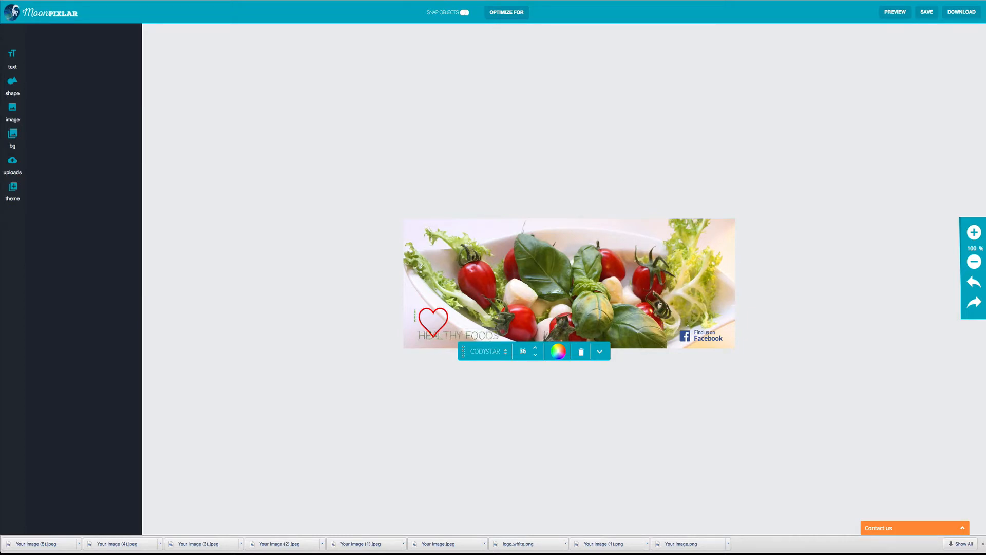
{"action": "left_click_drag", "start_coordinate": [465, 335], "coordinate": [495, 333]}
{"action": "left_click_drag", "start_coordinate": [455, 333], "coordinate": [459, 320]}
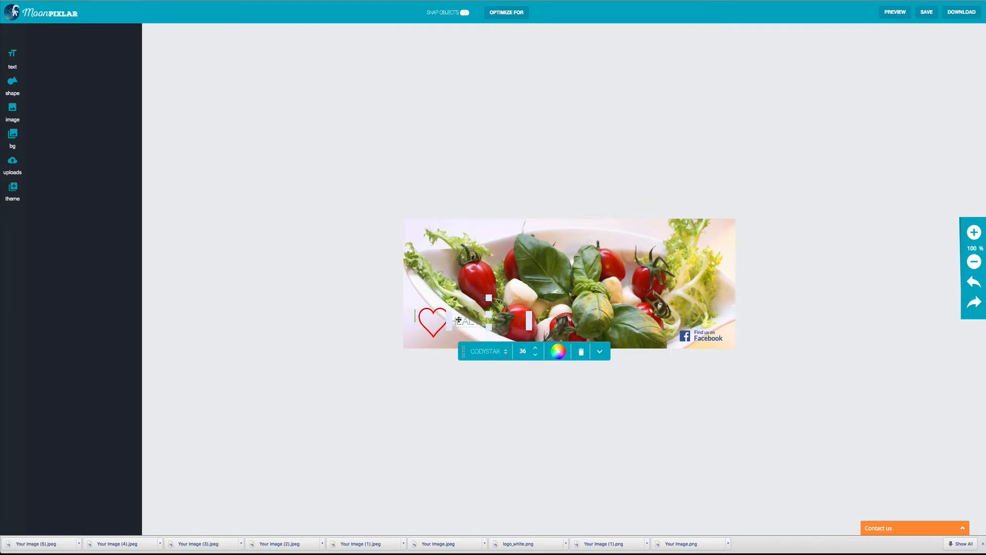
Step: Break HEALTHY FOODS onto two lines and move the text closer to the heart
{"action": "left_click", "coordinate": [462, 322]}
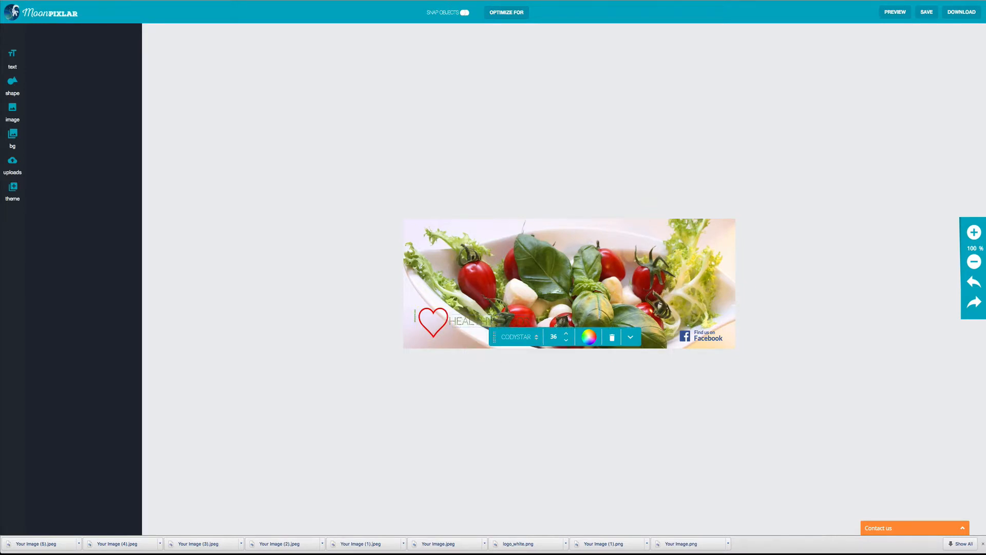
{"action": "key", "text": "BackSpace"}
{"action": "key", "text": "Return"}
{"action": "left_click_drag", "start_coordinate": [479, 320], "coordinate": [466, 325]}
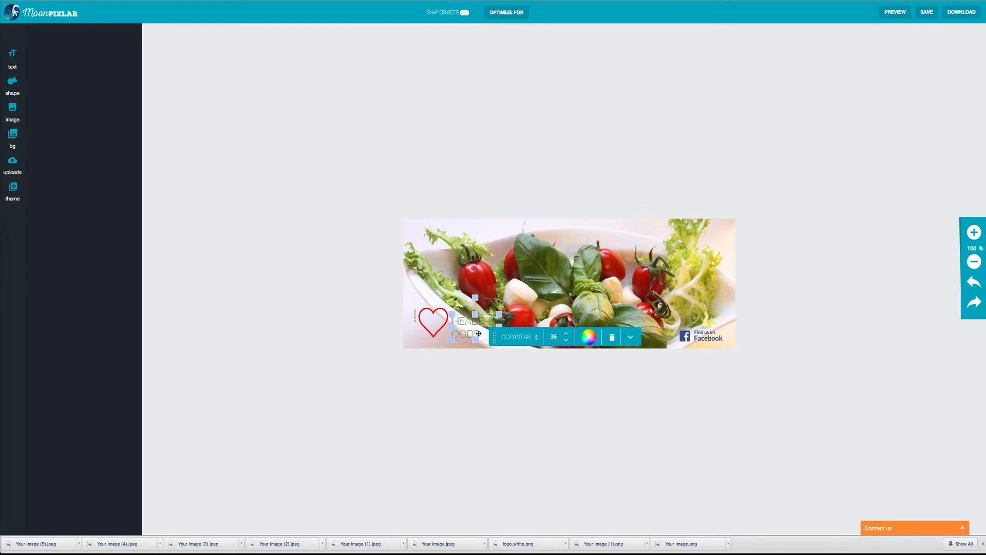
{"action": "left_click", "coordinate": [495, 361]}
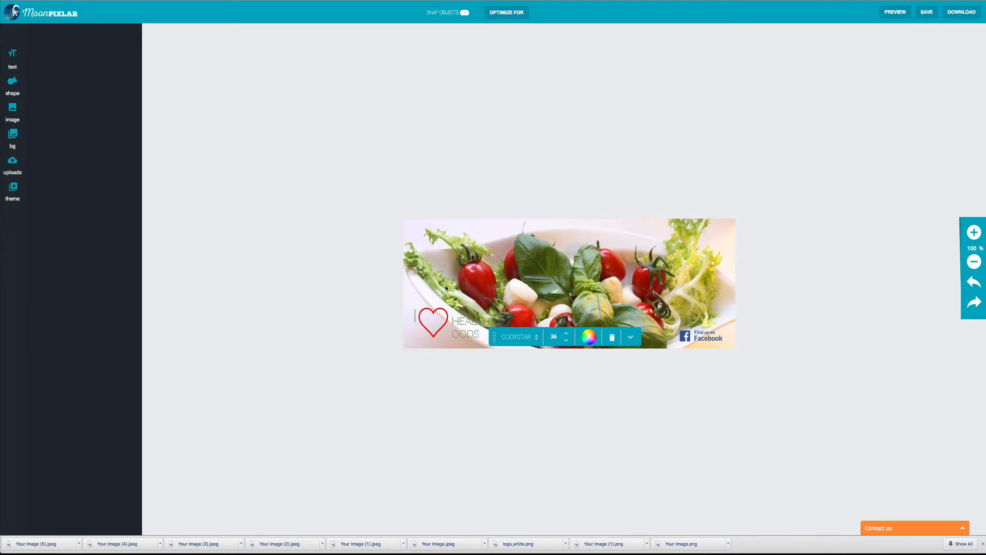
Step: Fix the typo in the word FOODS
{"action": "left_click", "coordinate": [455, 333]}
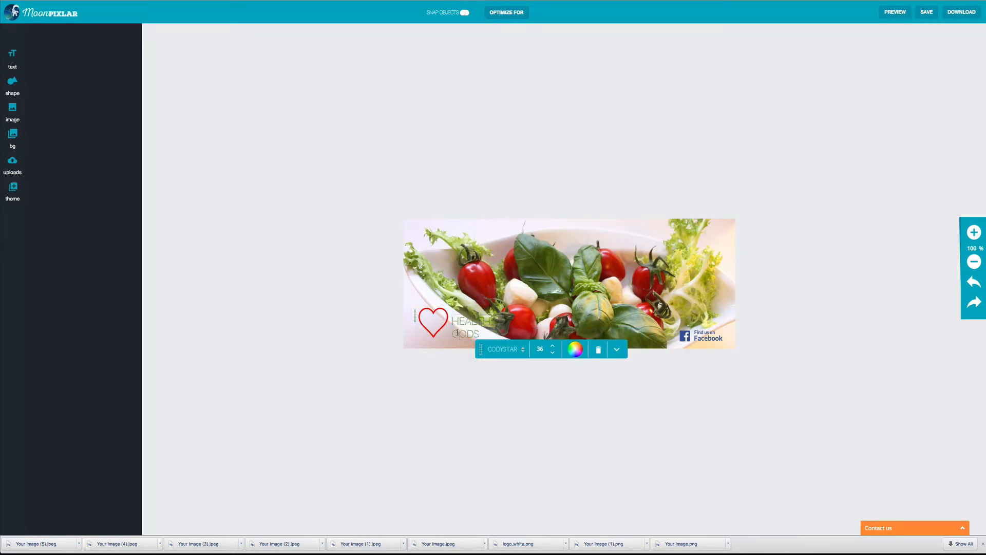
{"action": "type", "text": "F"}
{"action": "left_click", "coordinate": [467, 370]}
Step: Select all of the HEALTHY FOODS text, browse the fonts and colour it bright red
{"action": "left_click", "coordinate": [470, 329]}
{"action": "triple_click", "coordinate": [471, 325]}
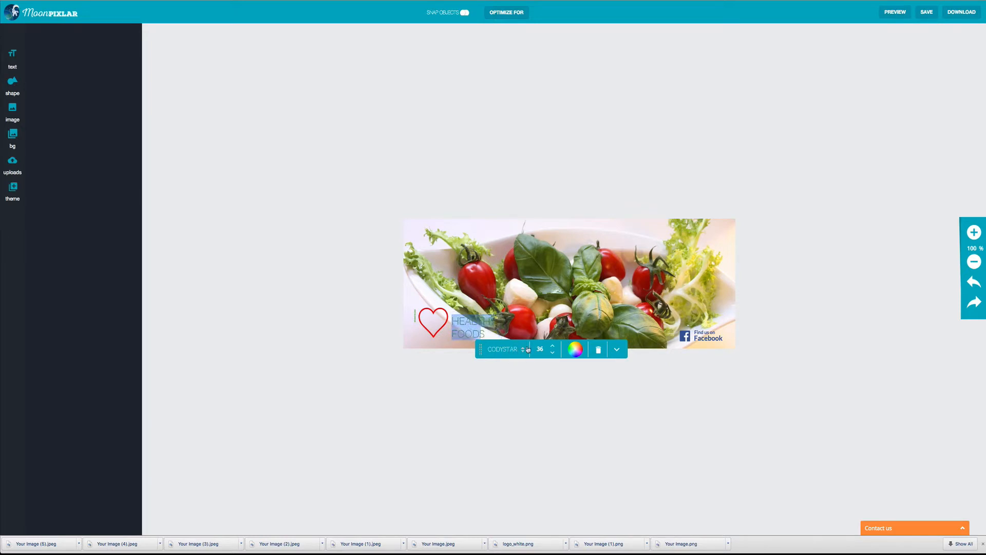
{"action": "left_click", "coordinate": [509, 350]}
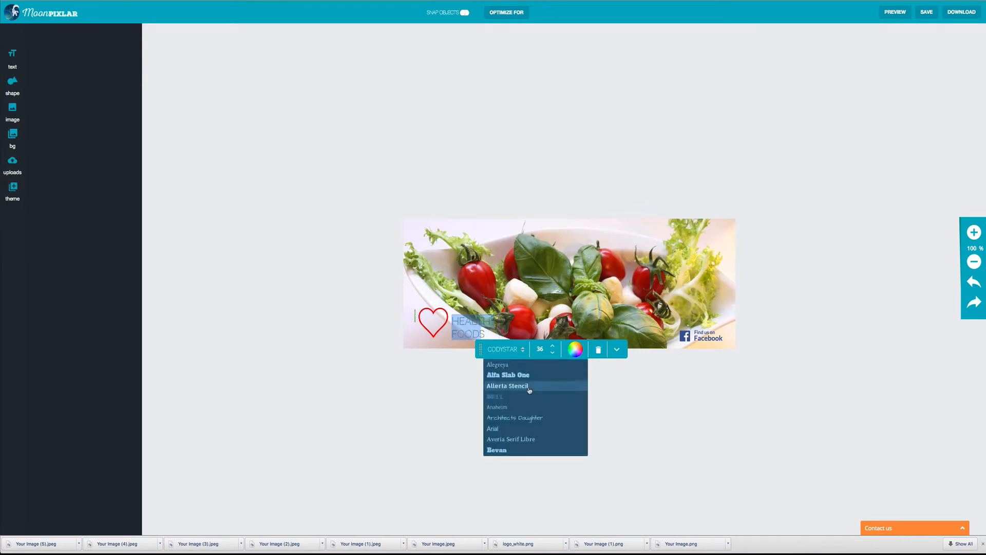
{"action": "scroll", "coordinate": [531, 380], "scroll_direction": "down", "scroll_amount": 5}
{"action": "scroll", "coordinate": [530, 391], "scroll_direction": "down", "scroll_amount": 3}
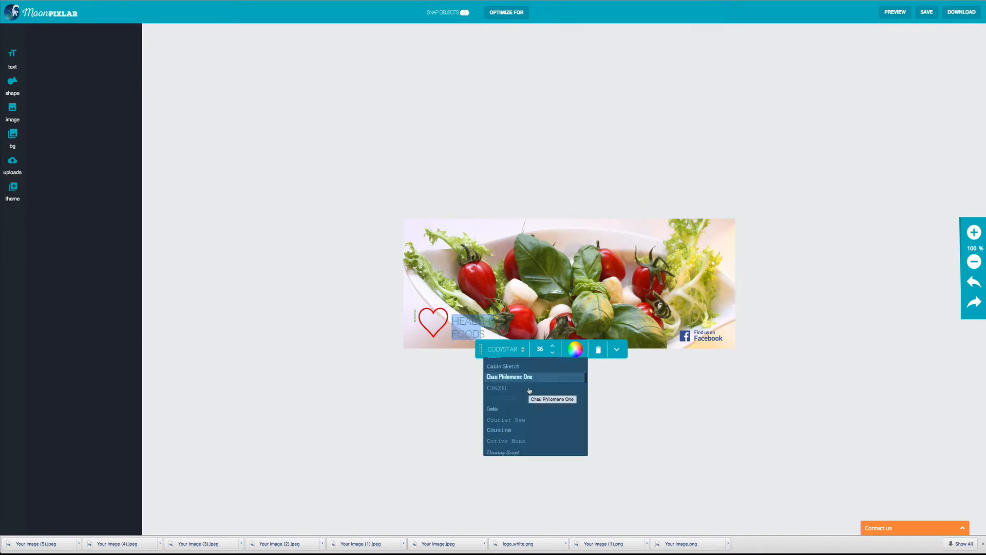
{"action": "left_click", "coordinate": [576, 350]}
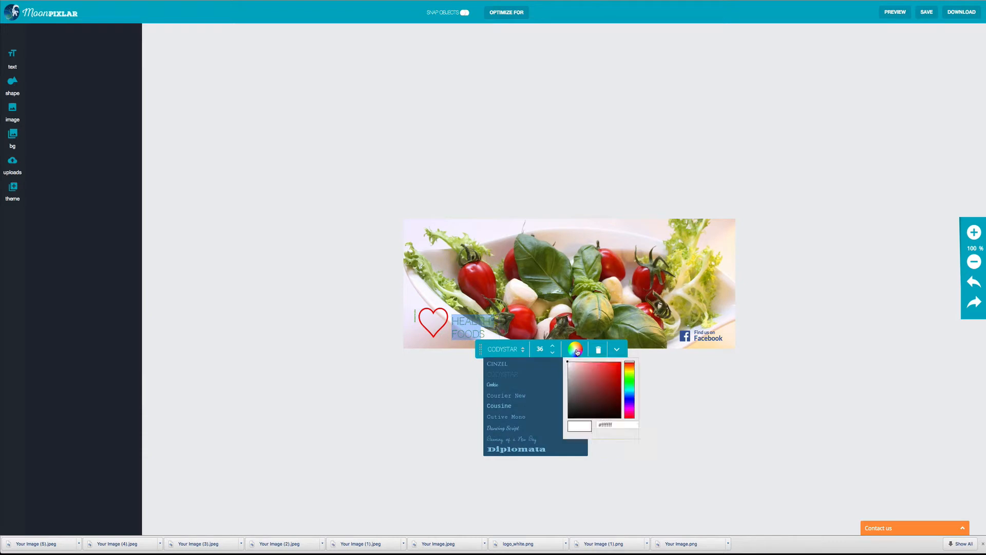
{"action": "left_click", "coordinate": [611, 390]}
{"action": "left_click_drag", "start_coordinate": [611, 389], "coordinate": [620, 371]}
{"action": "left_click", "coordinate": [659, 336]}
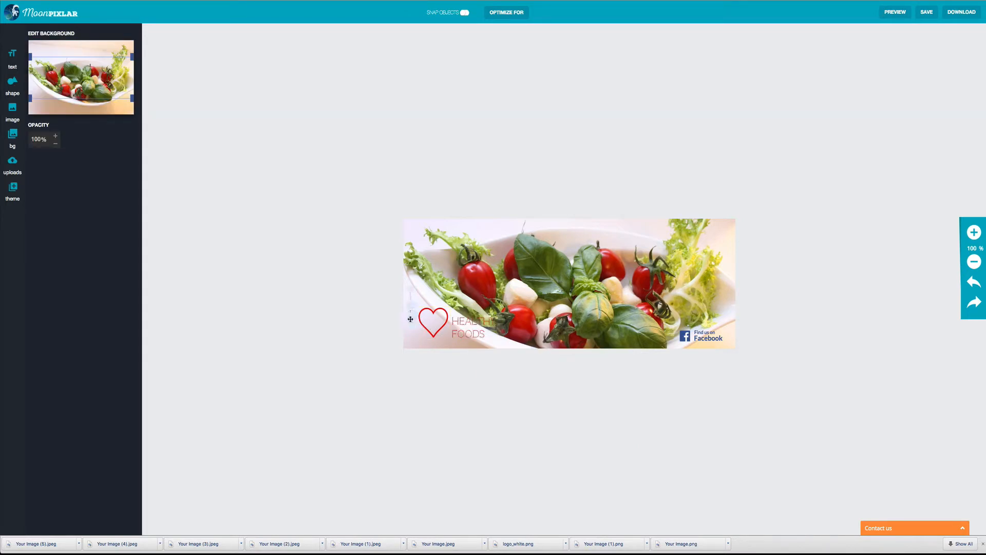
Step: Move the heart logo slightly left so it sits snugly beside the text
{"action": "left_click_drag", "start_coordinate": [435, 325], "coordinate": [463, 331]}
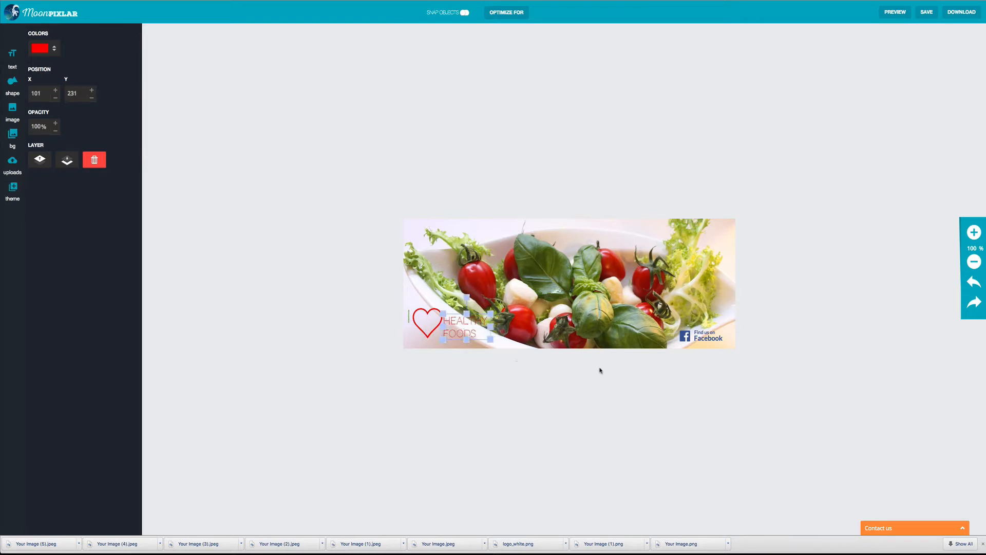
{"action": "left_click", "coordinate": [608, 384]}
{"action": "left_click", "coordinate": [612, 266]}
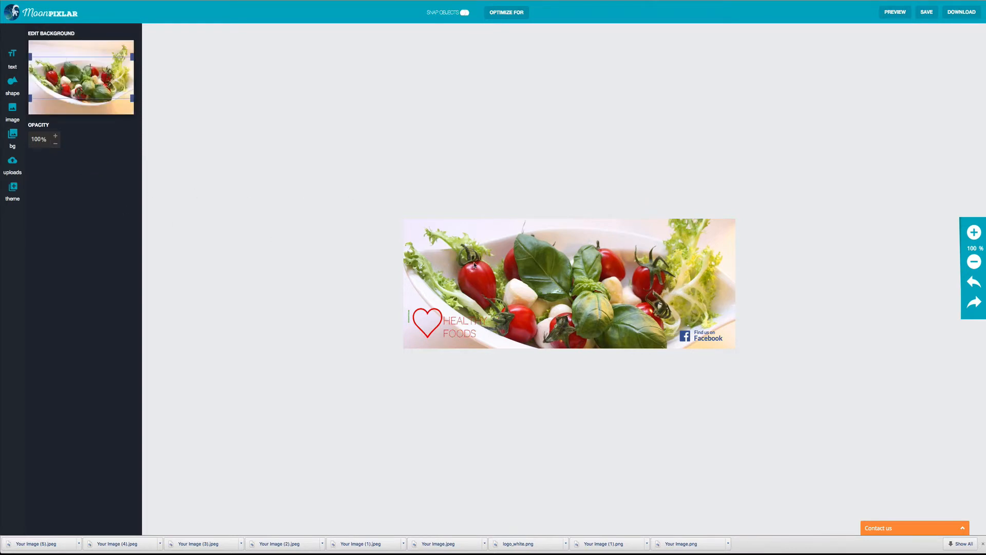
Step: Search the backgrounds for 'foo', try several food photos, and settle on the orange-slices photo
{"action": "left_click", "coordinate": [12, 145]}
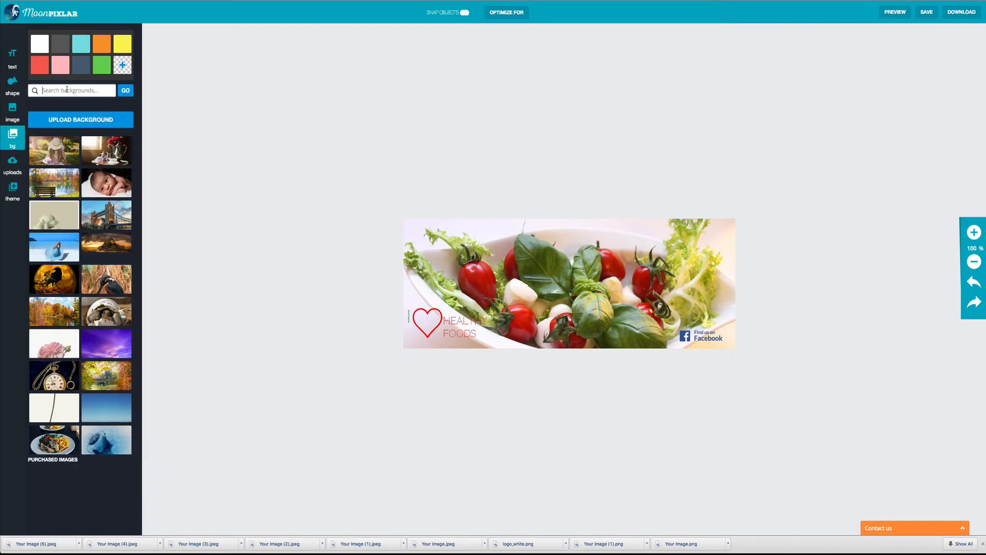
{"action": "type", "text": "food"}
{"action": "left_click", "coordinate": [128, 94]}
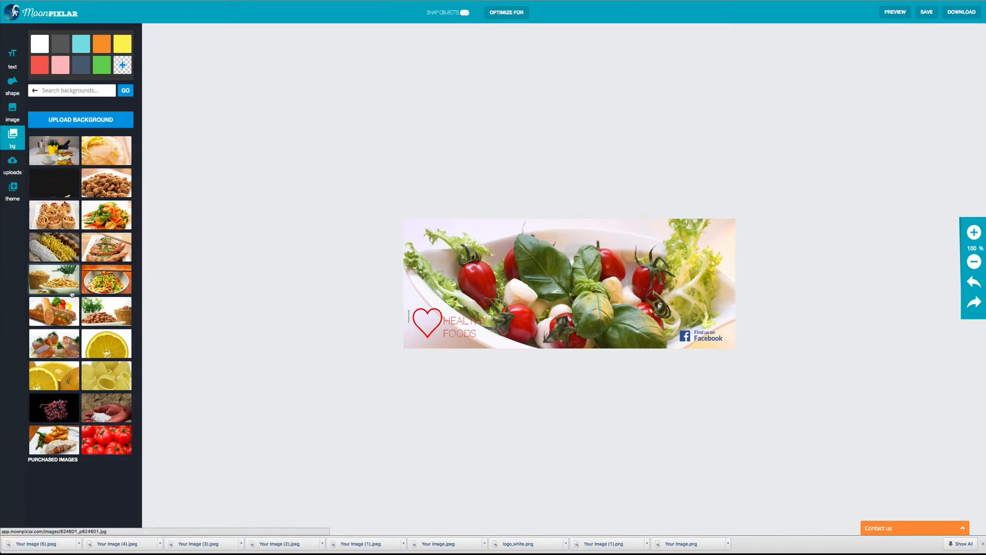
{"action": "left_click", "coordinate": [63, 250]}
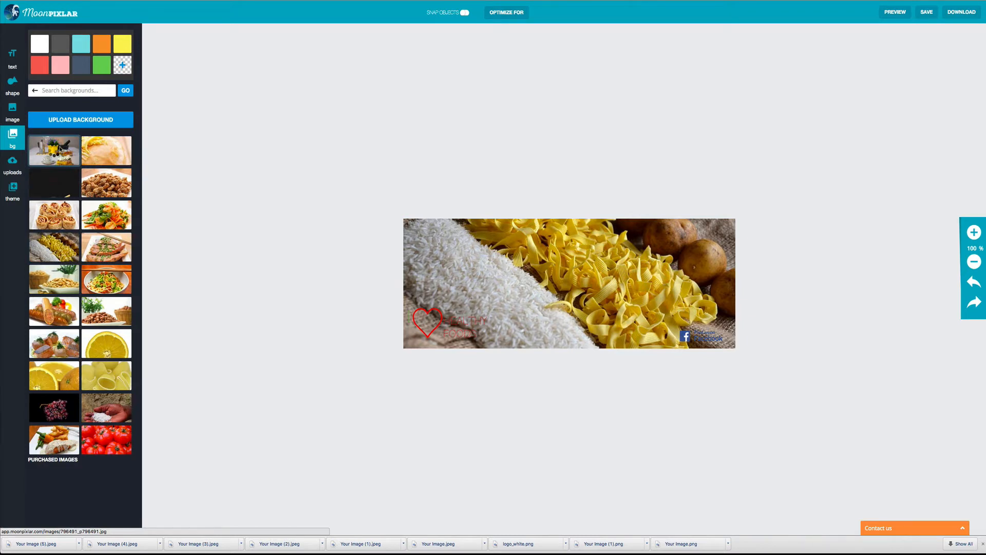
{"action": "left_click", "coordinate": [61, 149]}
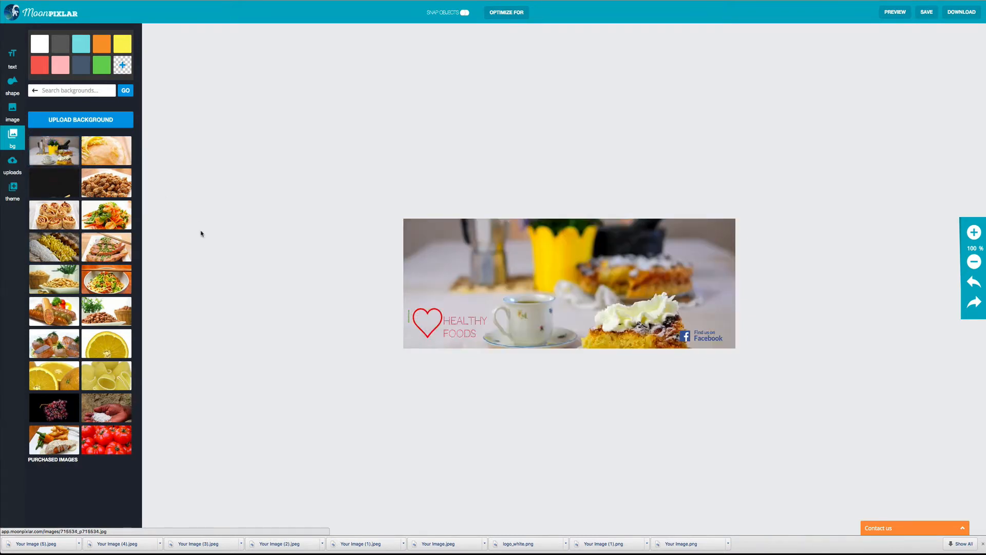
{"action": "left_click", "coordinate": [112, 252]}
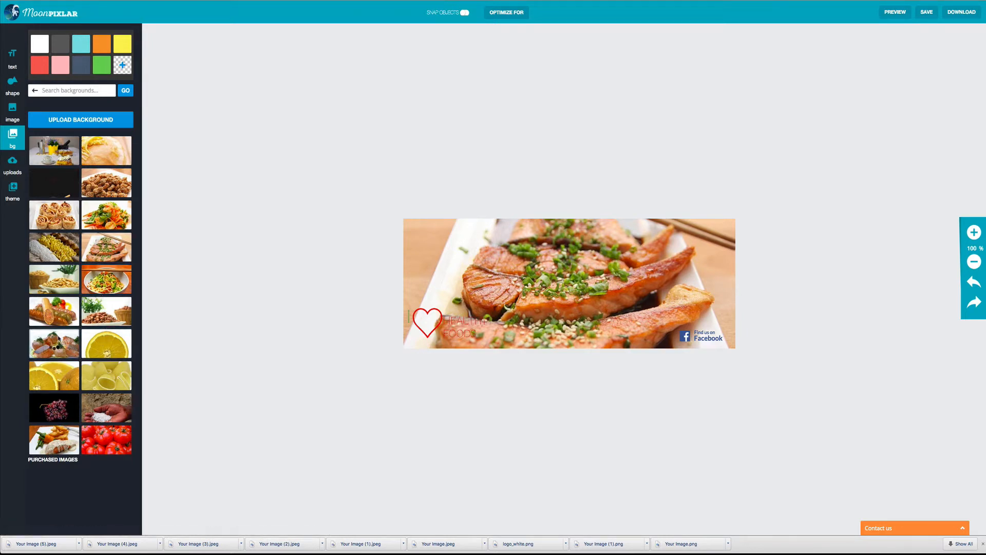
{"action": "left_click", "coordinate": [59, 339]}
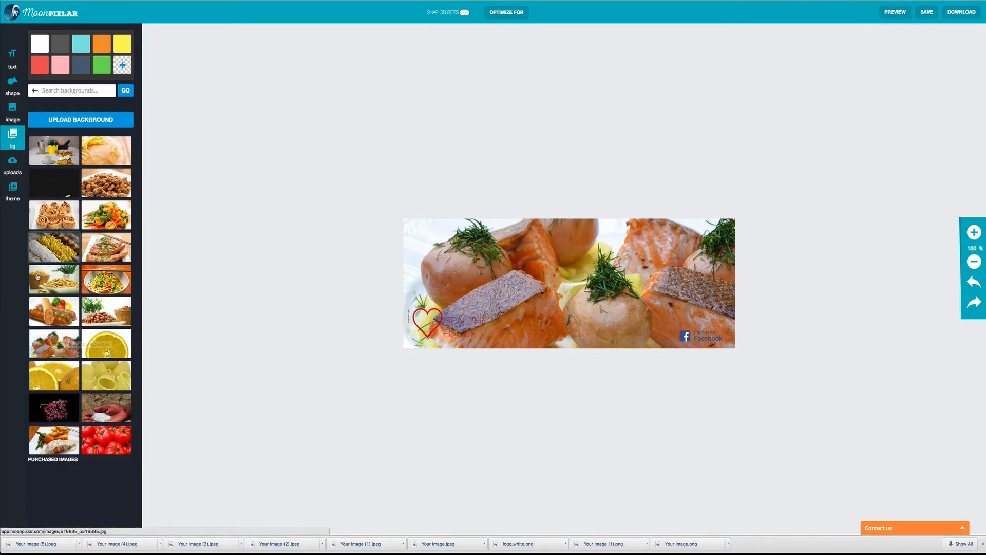
{"action": "left_click", "coordinate": [57, 376]}
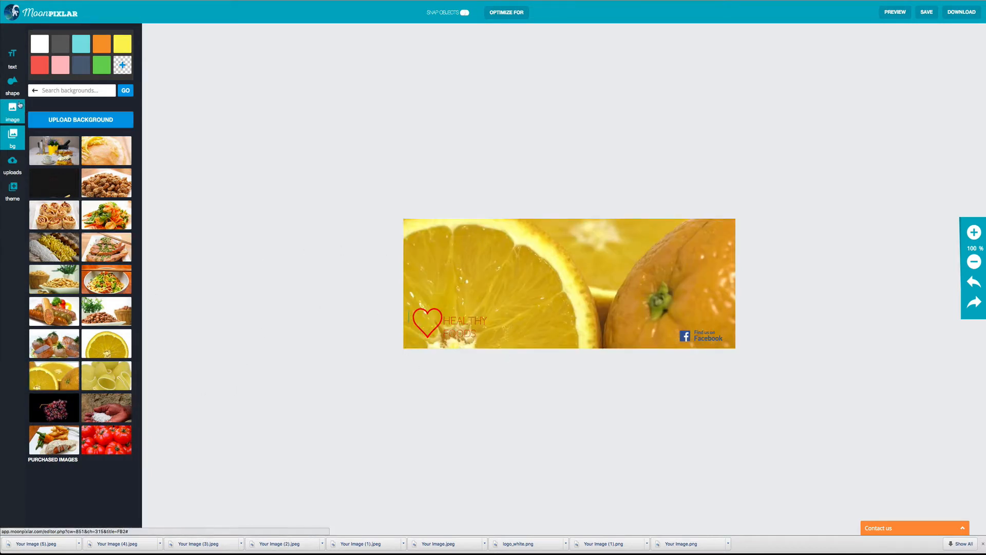
{"action": "left_click", "coordinate": [12, 60]}
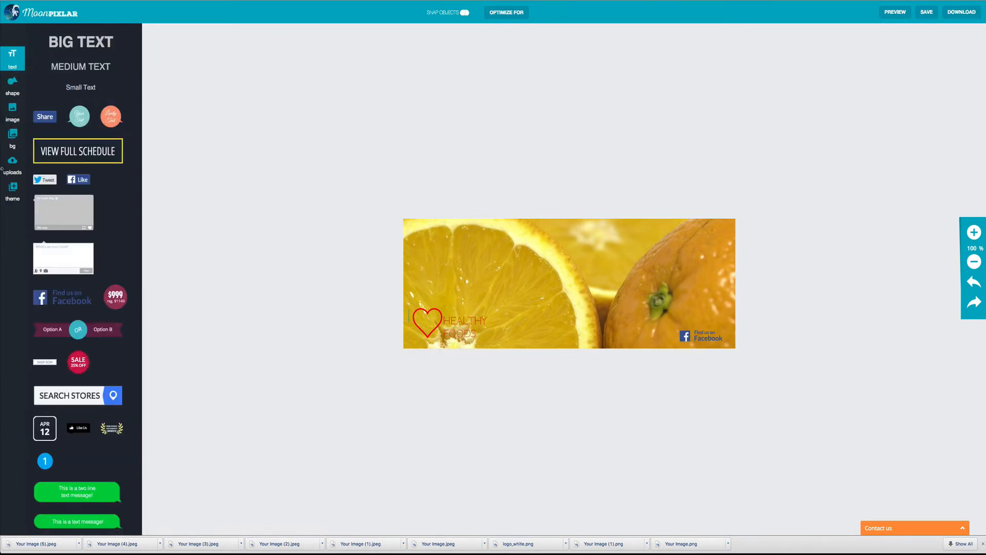
Step: Add a large text element reading 'Super Foods' and set its size to 100
{"action": "left_click", "coordinate": [80, 40]}
{"action": "double_click", "coordinate": [552, 274]}
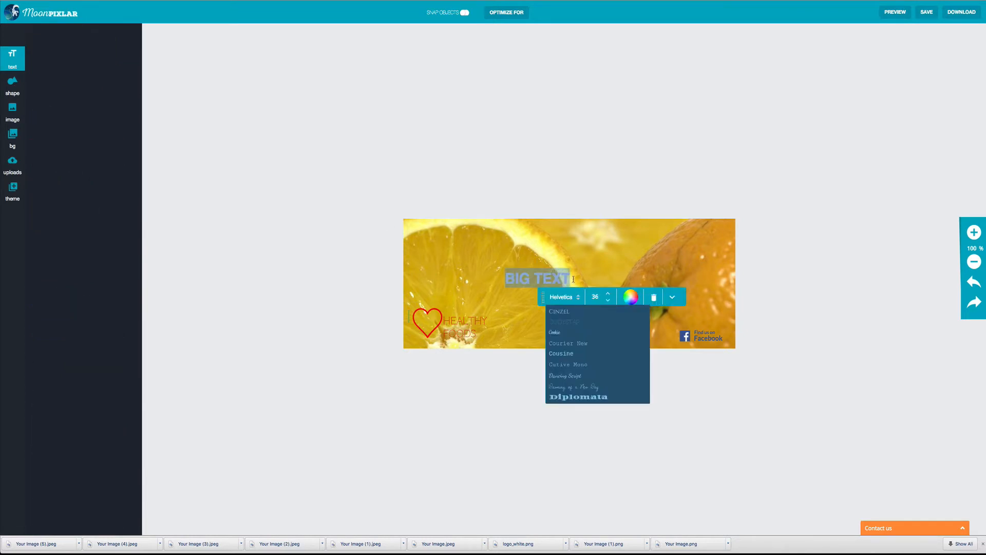
{"action": "type", "text": "Super F"}
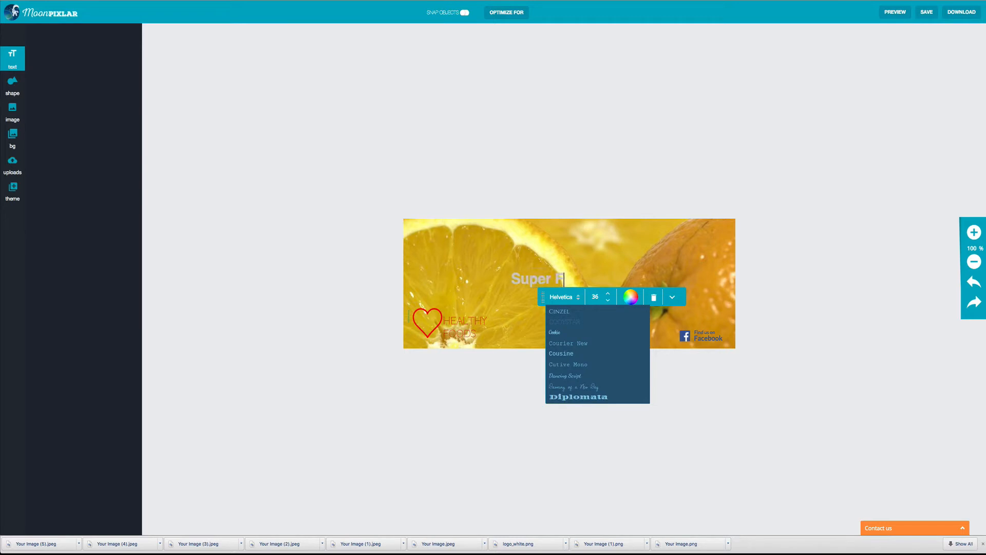
{"action": "type", "text": "oods"}
{"action": "triple_click", "coordinate": [567, 279]}
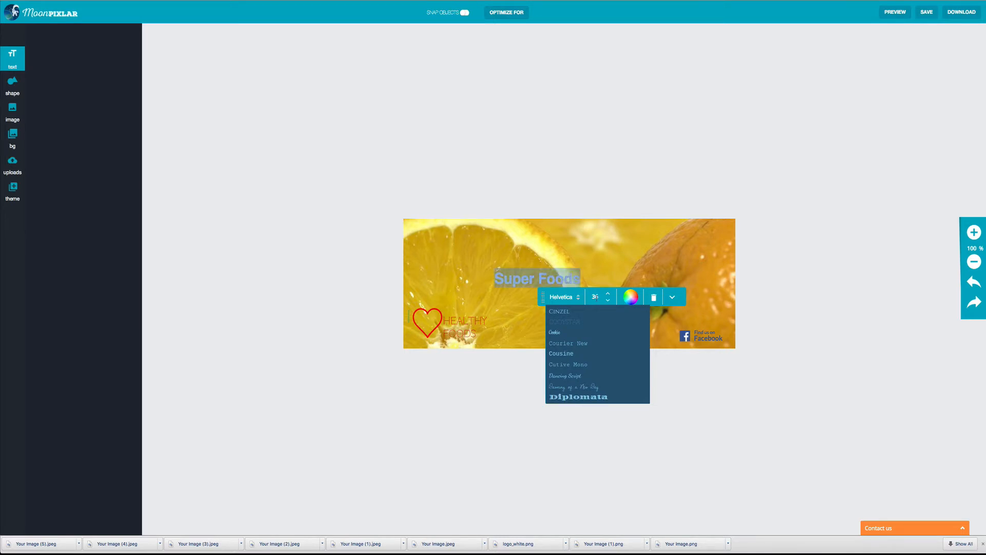
{"action": "left_click", "coordinate": [607, 295]}
{"action": "left_click", "coordinate": [607, 295]}
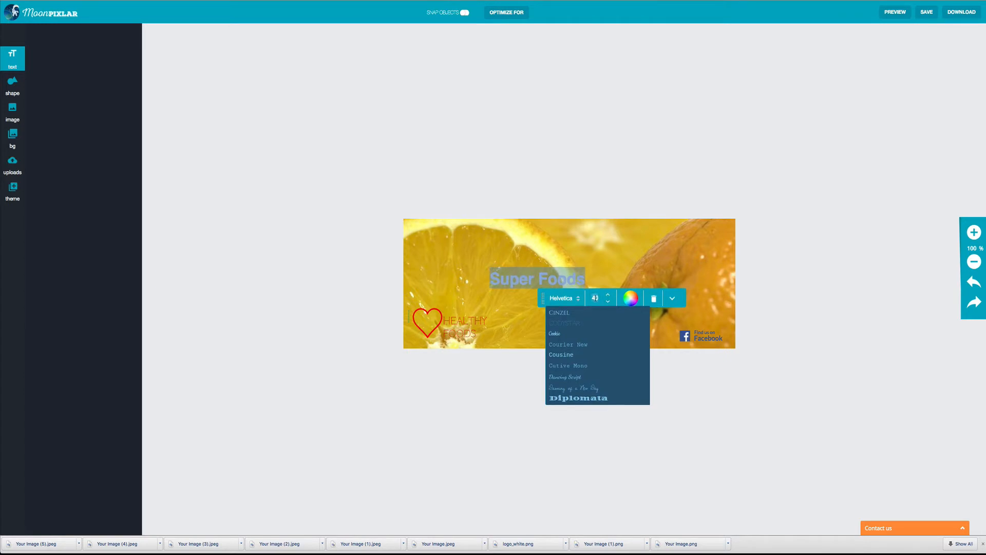
{"action": "key", "text": "Return"}
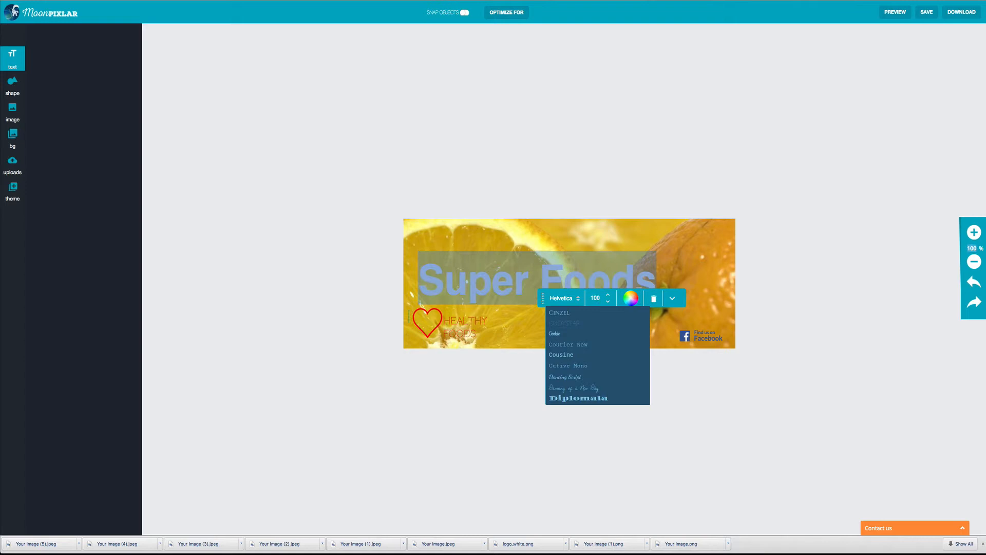
{"action": "left_click", "coordinate": [514, 321]}
{"action": "left_click_drag", "start_coordinate": [516, 282], "coordinate": [559, 249]}
Step: Make the Super Foods heading white in the Cookie font and move it to the top-left
{"action": "double_click", "coordinate": [559, 248]}
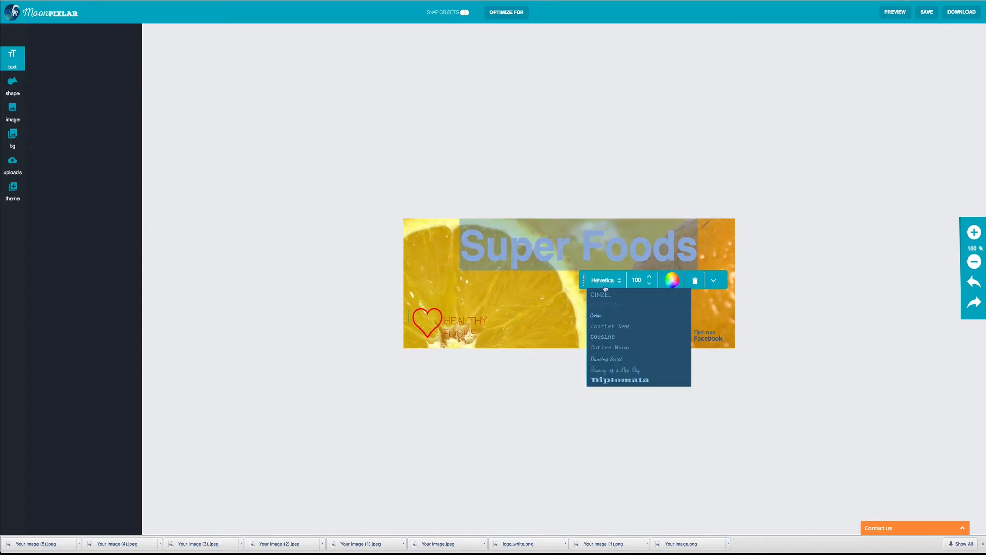
{"action": "left_click", "coordinate": [672, 280]}
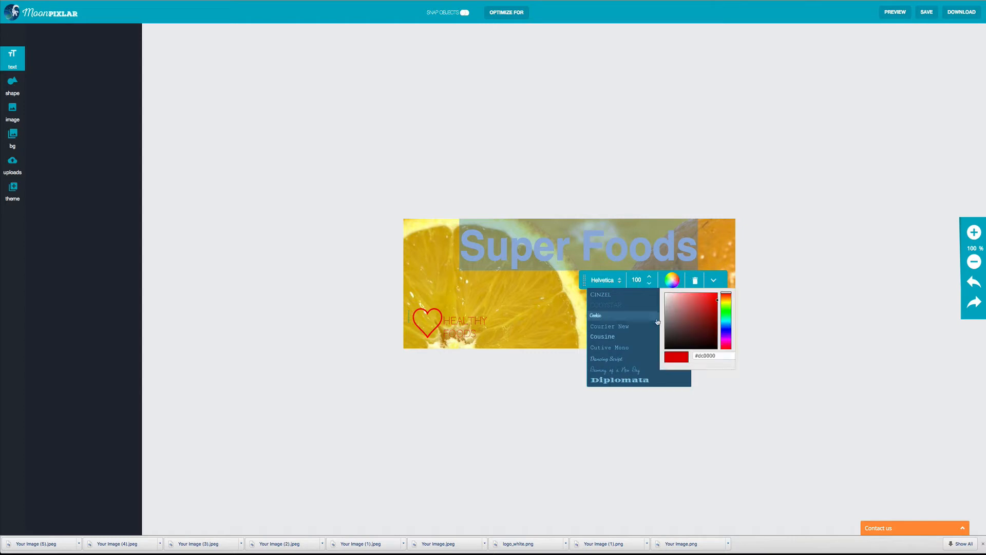
{"action": "left_click_drag", "start_coordinate": [675, 317], "coordinate": [653, 295]}
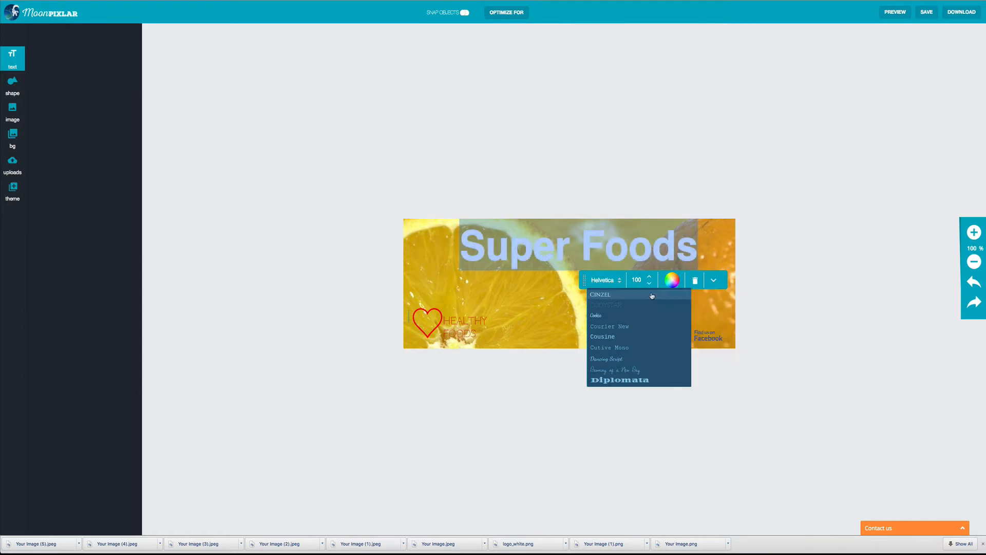
{"action": "left_click", "coordinate": [597, 316]}
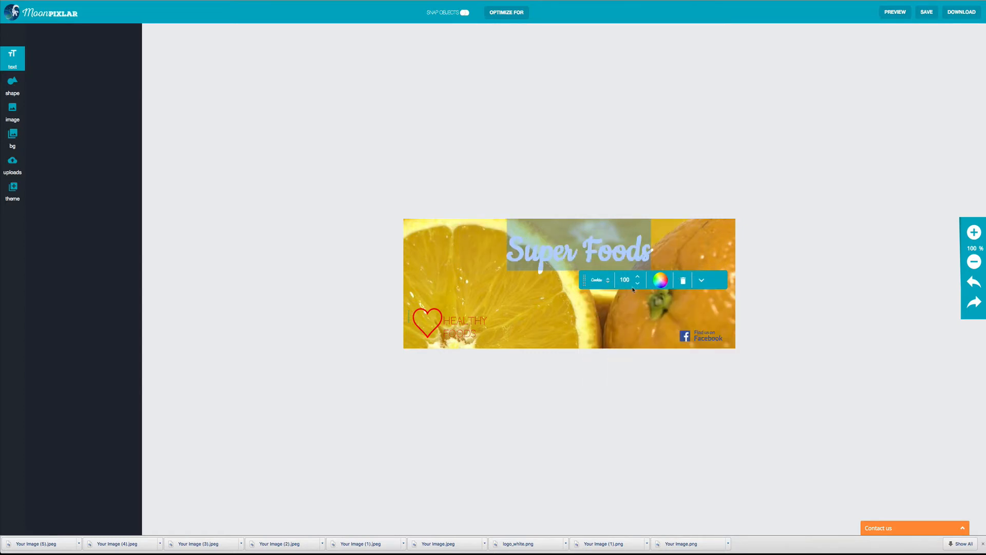
{"action": "left_click", "coordinate": [602, 257]}
{"action": "left_click", "coordinate": [593, 307]}
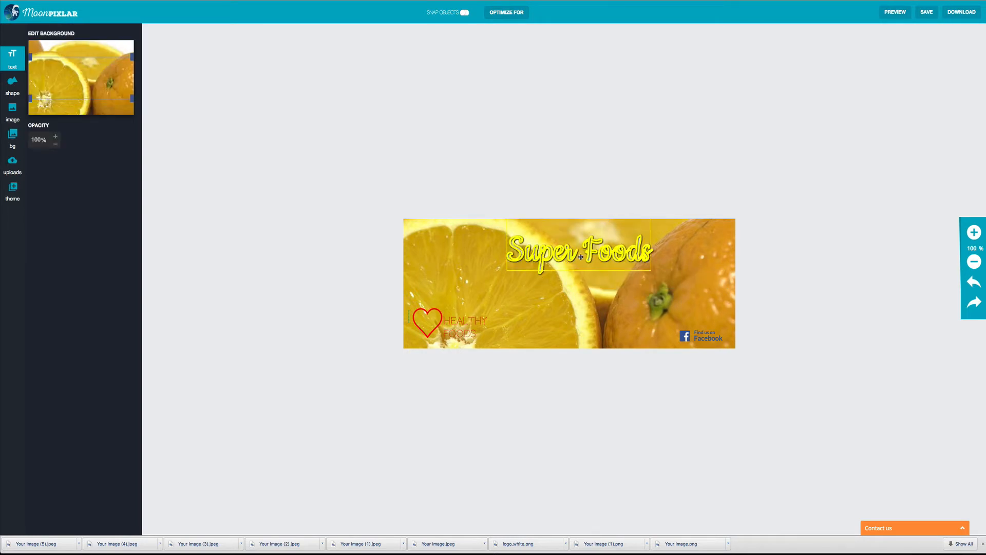
{"action": "left_click_drag", "start_coordinate": [581, 258], "coordinate": [492, 249]}
{"action": "left_click", "coordinate": [550, 319]}
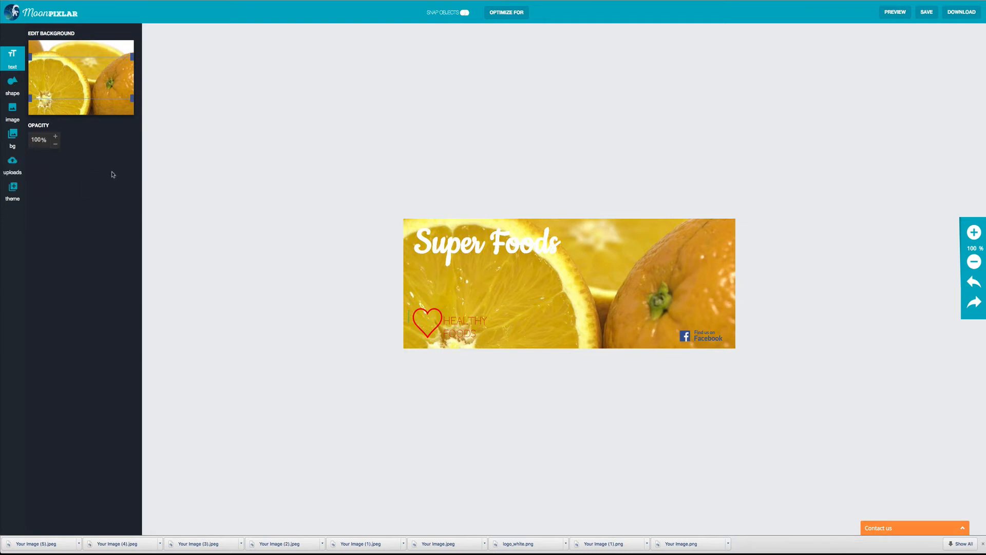
Step: Browse the Badges and Seasonal shape categories, then open the Social shapes category
{"action": "left_click", "coordinate": [21, 92]}
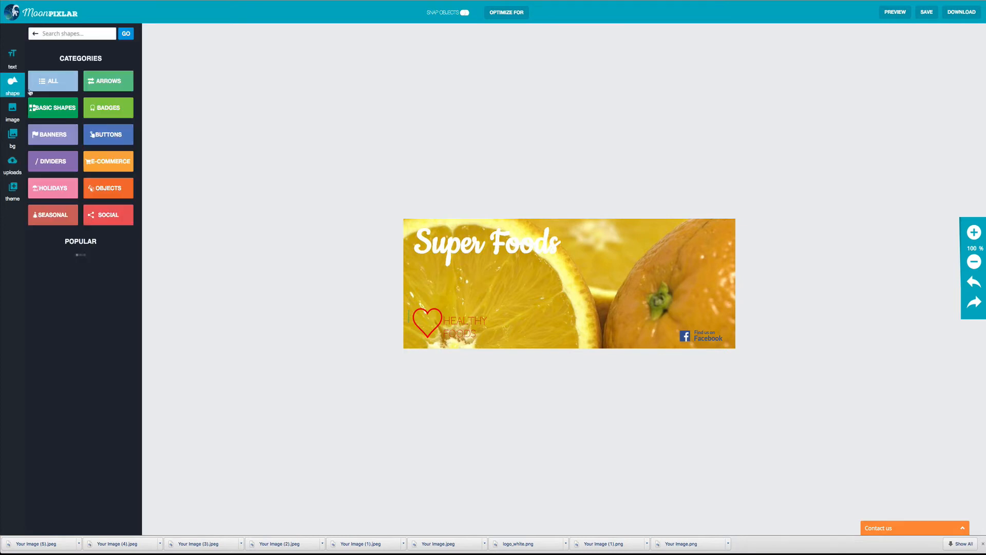
{"action": "left_click", "coordinate": [103, 109]}
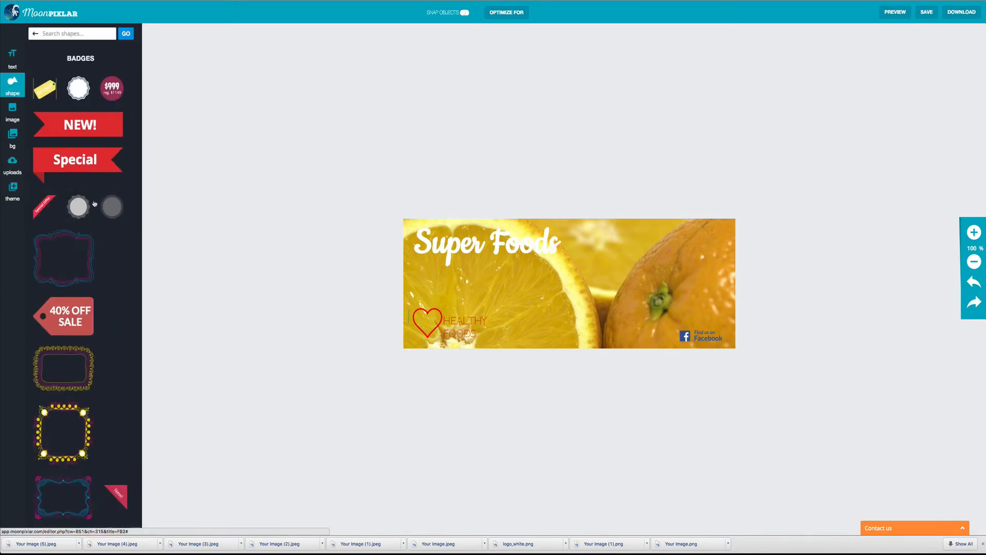
{"action": "scroll", "coordinate": [96, 251], "scroll_direction": "down", "scroll_amount": 1}
{"action": "scroll", "coordinate": [96, 251], "scroll_direction": "down", "scroll_amount": 7}
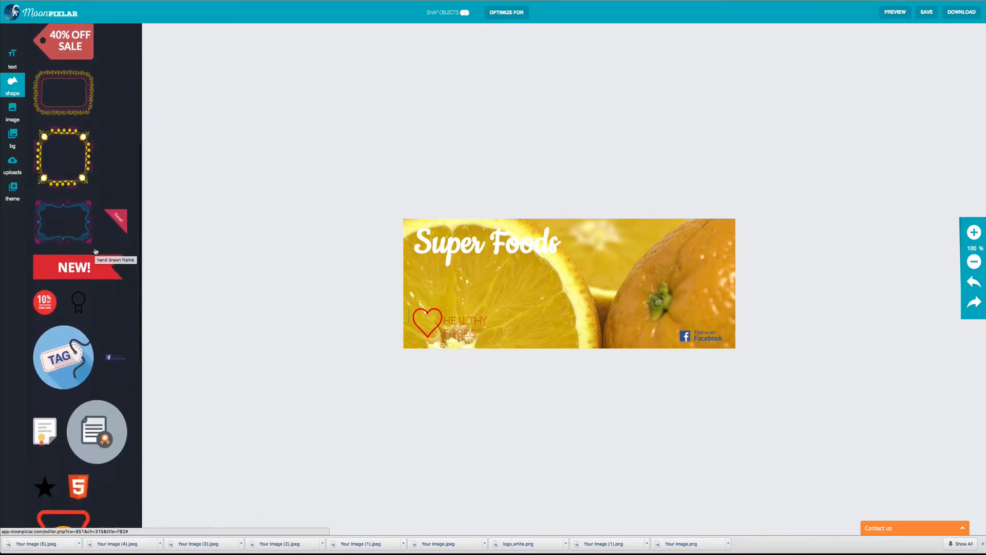
{"action": "scroll", "coordinate": [95, 252], "scroll_direction": "down", "scroll_amount": 6}
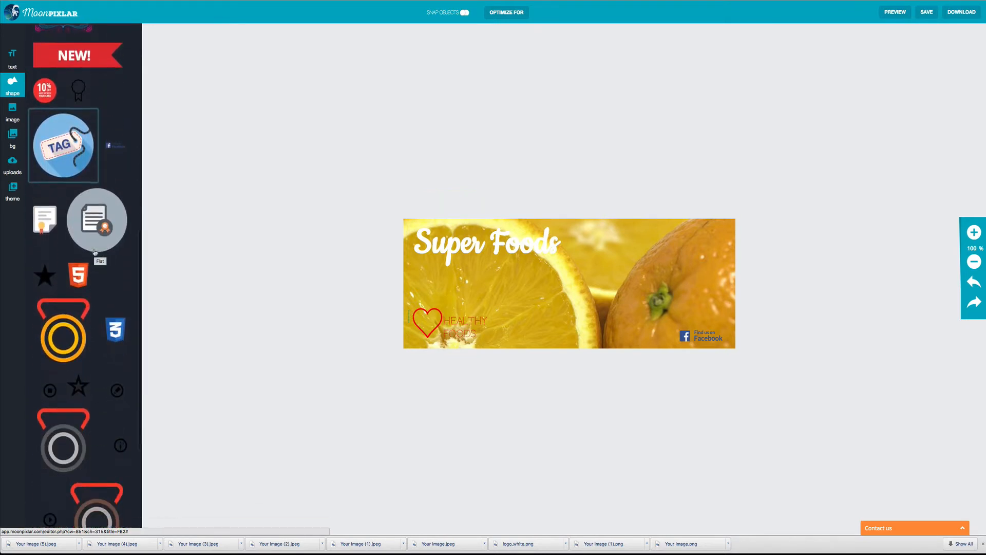
{"action": "scroll", "coordinate": [95, 252], "scroll_direction": "up", "scroll_amount": 14}
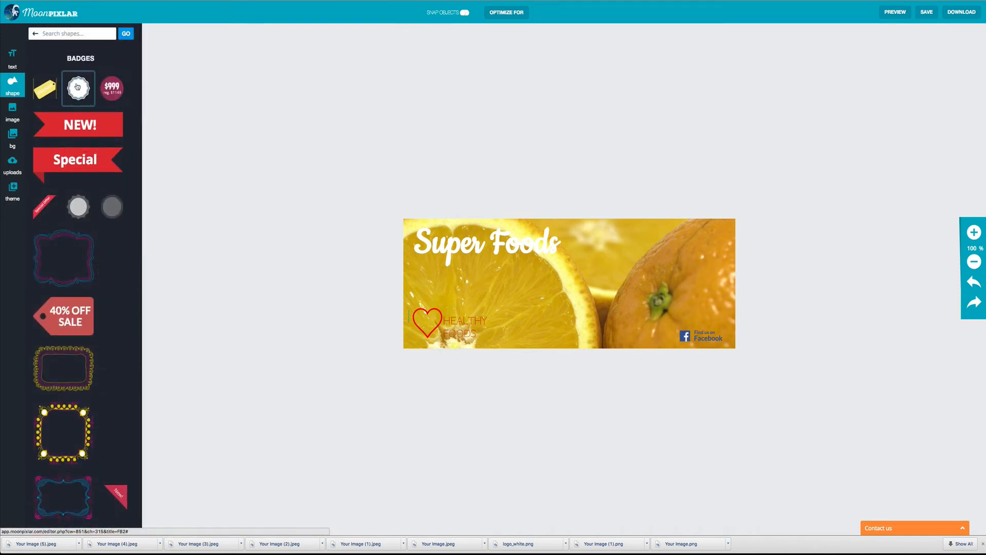
{"action": "left_click", "coordinate": [36, 34]}
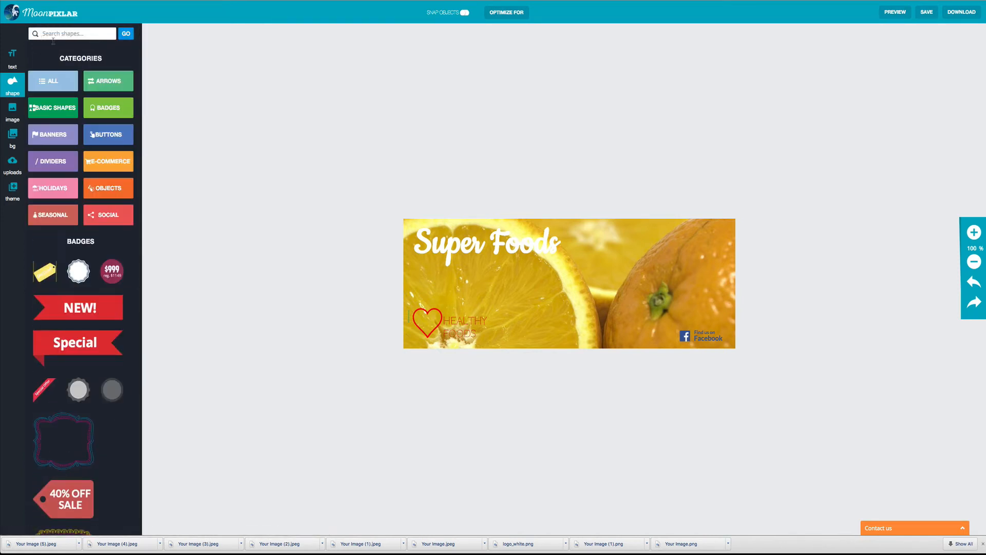
{"action": "left_click", "coordinate": [70, 213]}
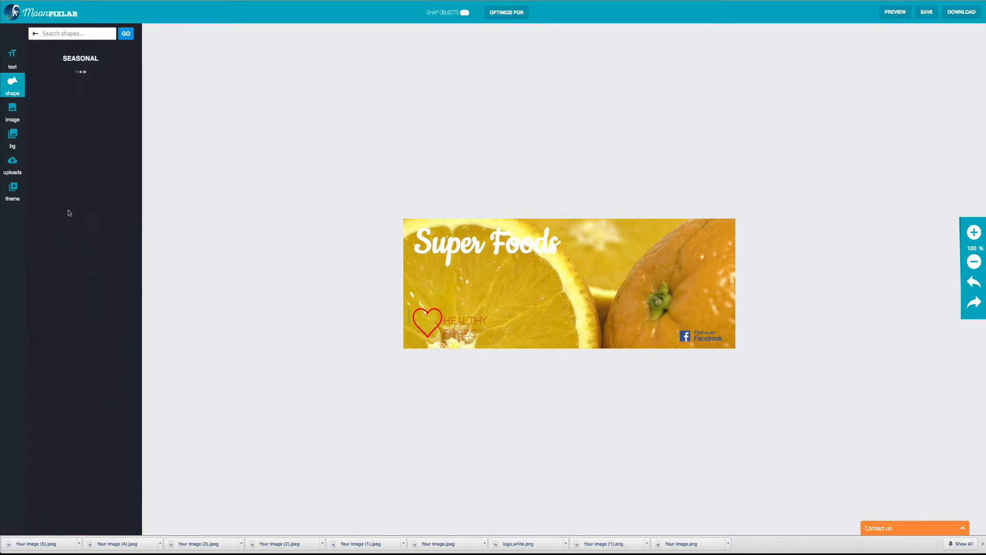
{"action": "left_click", "coordinate": [35, 34]}
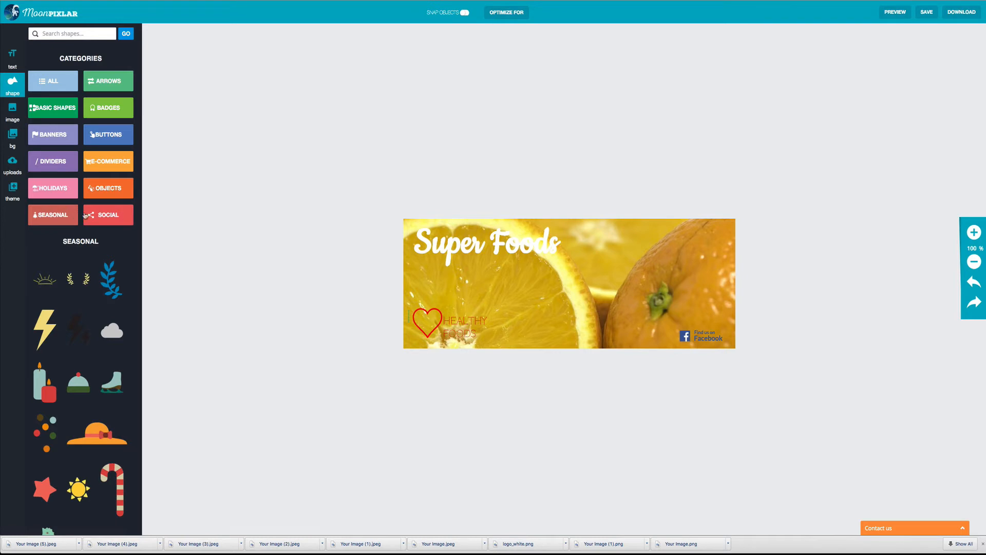
{"action": "left_click", "coordinate": [107, 216]}
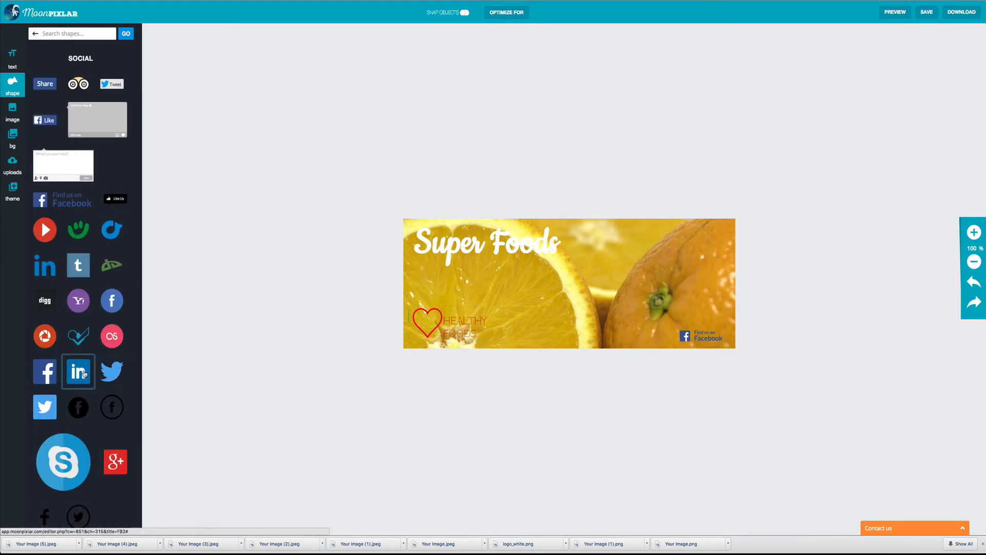
Step: Add LinkedIn and Twitter icons and place them beside the Find us on Facebook badge at lower right
{"action": "left_click", "coordinate": [83, 374]}
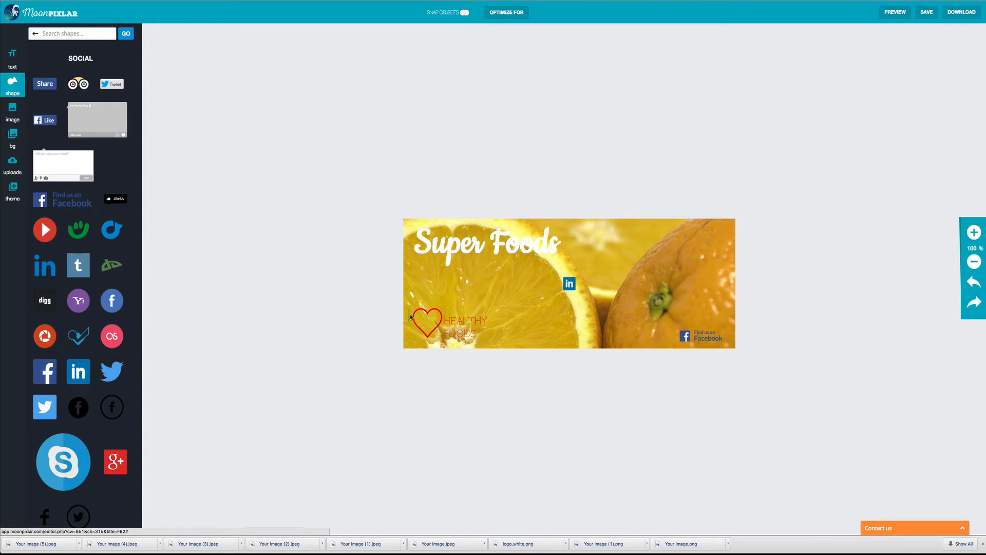
{"action": "left_click_drag", "start_coordinate": [572, 285], "coordinate": [669, 338]}
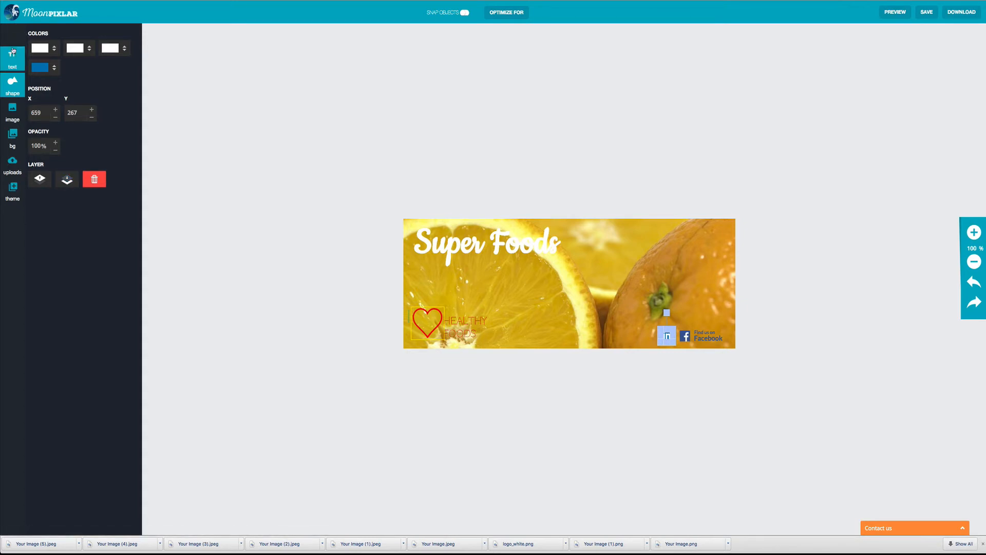
{"action": "left_click", "coordinate": [13, 85]}
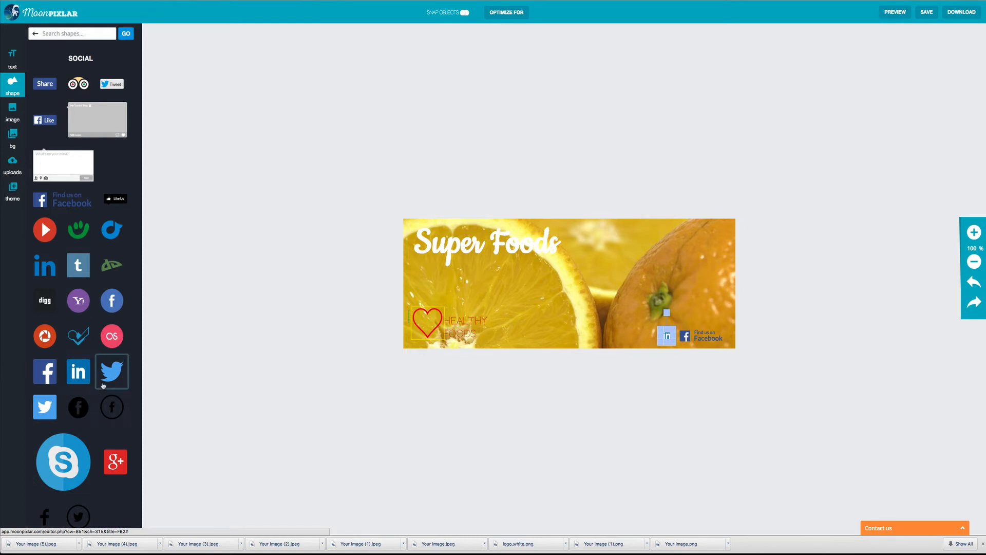
{"action": "left_click", "coordinate": [50, 407]}
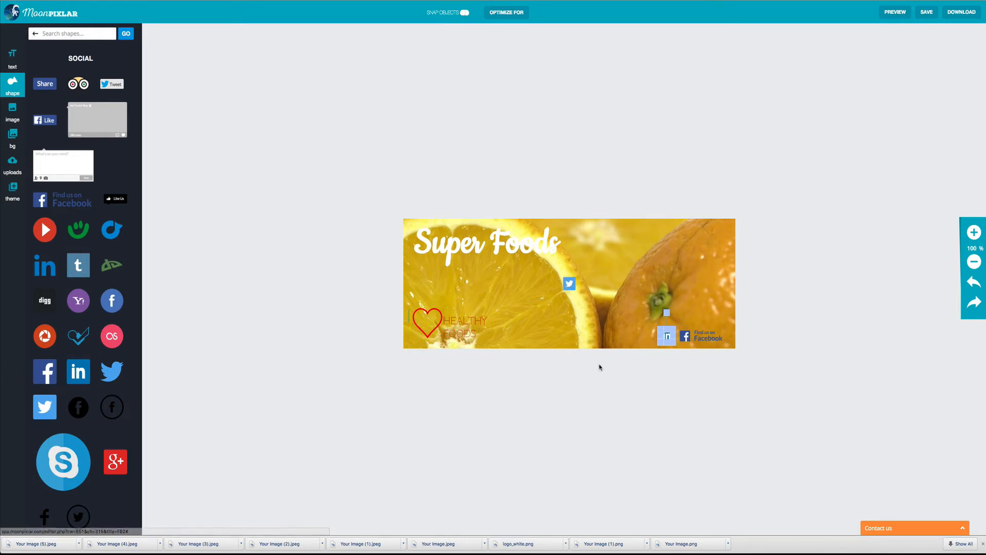
{"action": "left_click_drag", "start_coordinate": [569, 282], "coordinate": [646, 339]}
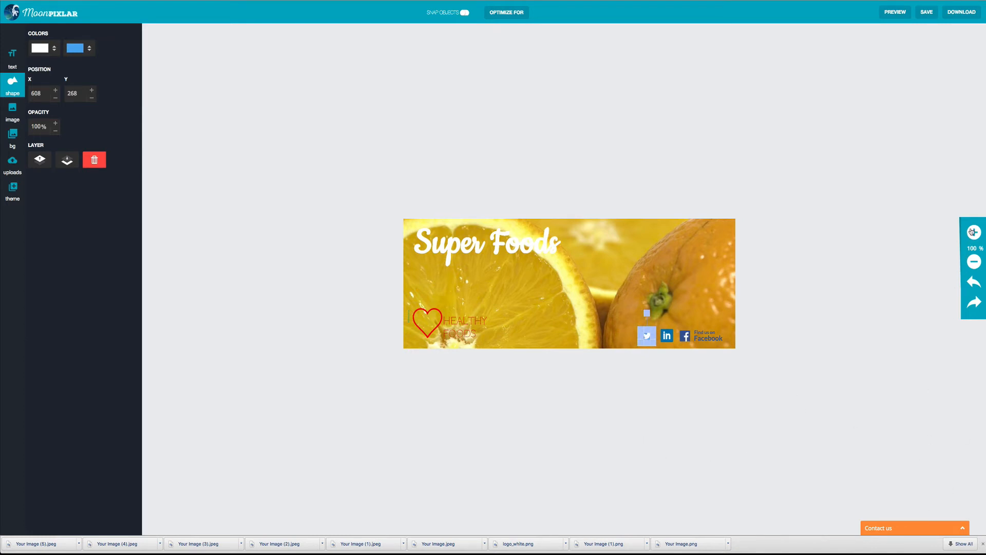
{"action": "left_click", "coordinate": [973, 233]}
{"action": "left_click", "coordinate": [974, 233]}
{"action": "left_click", "coordinate": [974, 232]}
{"action": "left_click", "coordinate": [974, 232]}
{"action": "left_click", "coordinate": [973, 232]}
{"action": "left_click", "coordinate": [974, 232]}
{"action": "left_click", "coordinate": [974, 232]}
{"action": "left_click", "coordinate": [973, 232]}
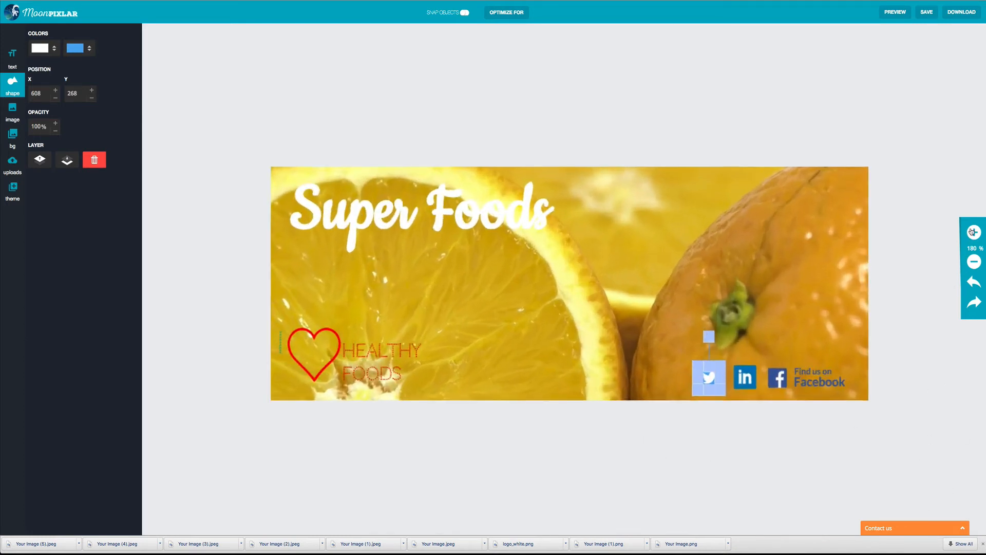
{"action": "left_click", "coordinate": [974, 232]}
{"action": "left_click", "coordinate": [974, 233]}
{"action": "left_click", "coordinate": [973, 232]}
{"action": "left_click", "coordinate": [973, 232]}
Step: Shrink and slightly narrow the LinkedIn icon
{"action": "left_click", "coordinate": [785, 401]}
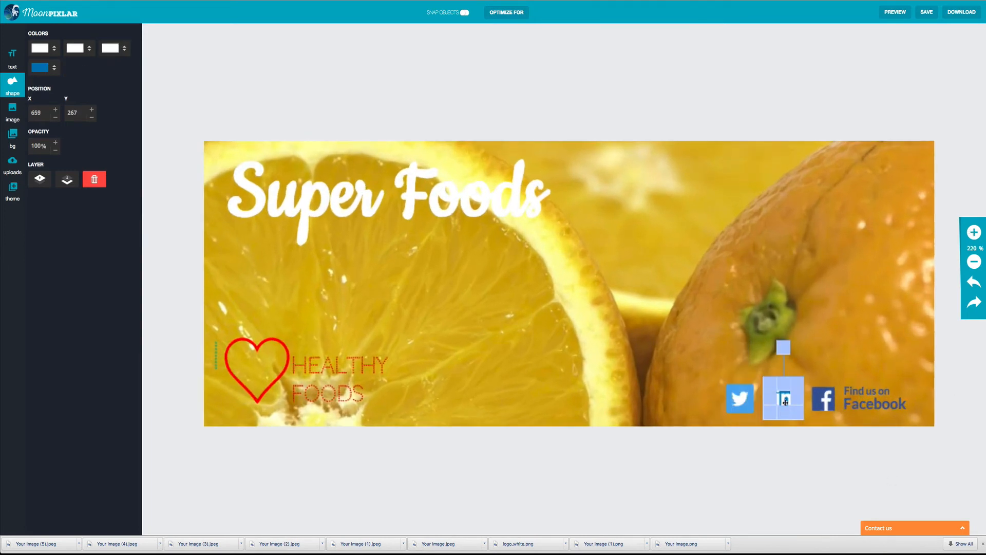
{"action": "left_click_drag", "start_coordinate": [764, 378], "coordinate": [796, 400]}
{"action": "left_click", "coordinate": [774, 372]}
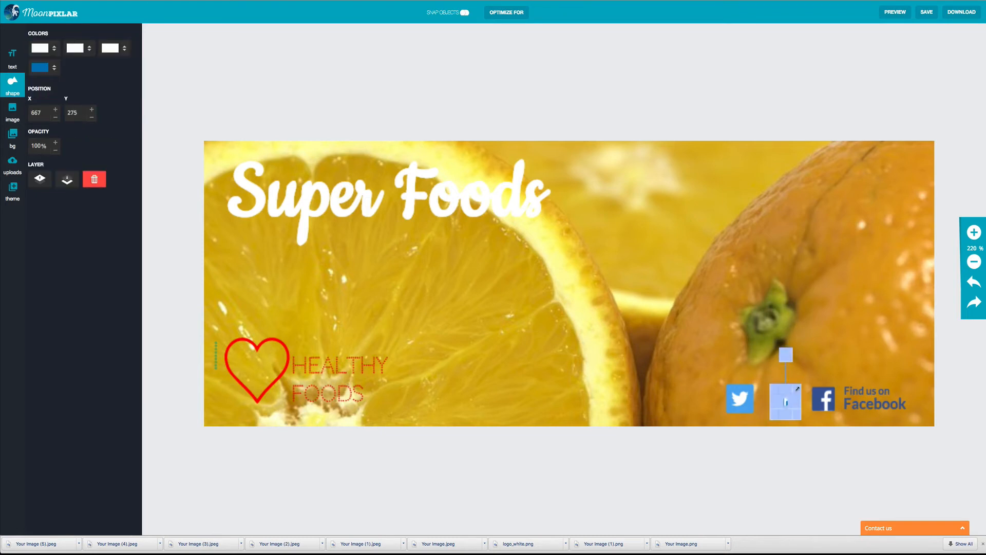
{"action": "left_click", "coordinate": [817, 373]}
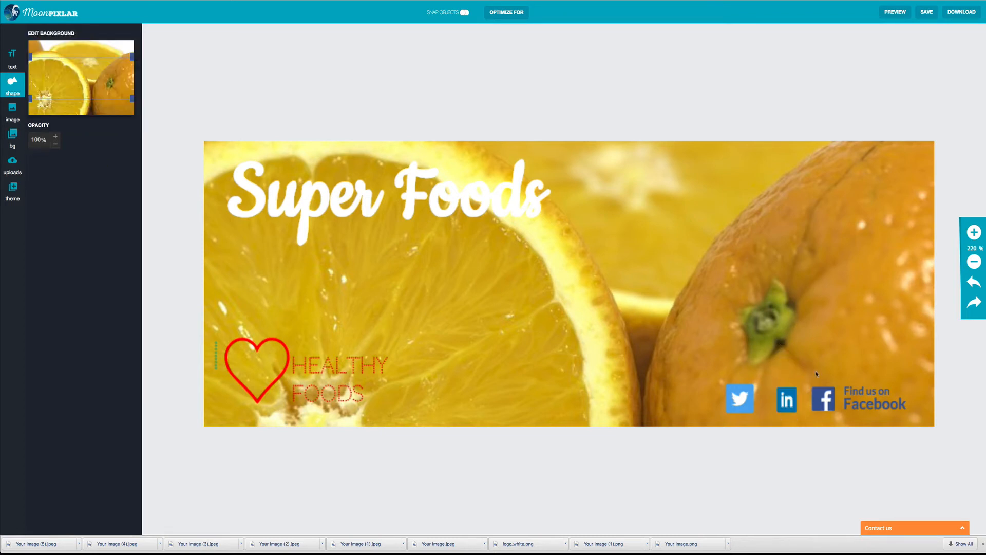
{"action": "left_click", "coordinate": [792, 403]}
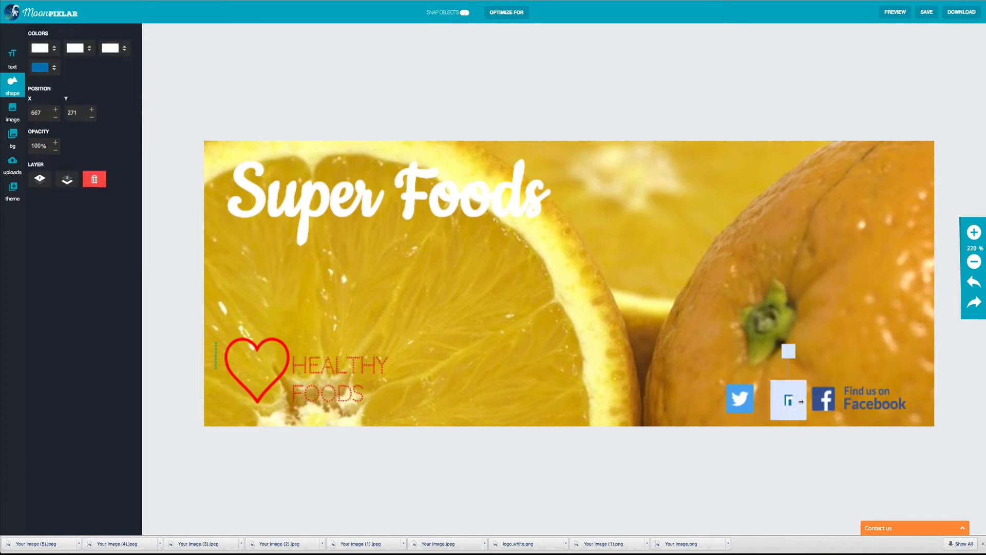
{"action": "left_click", "coordinate": [814, 371]}
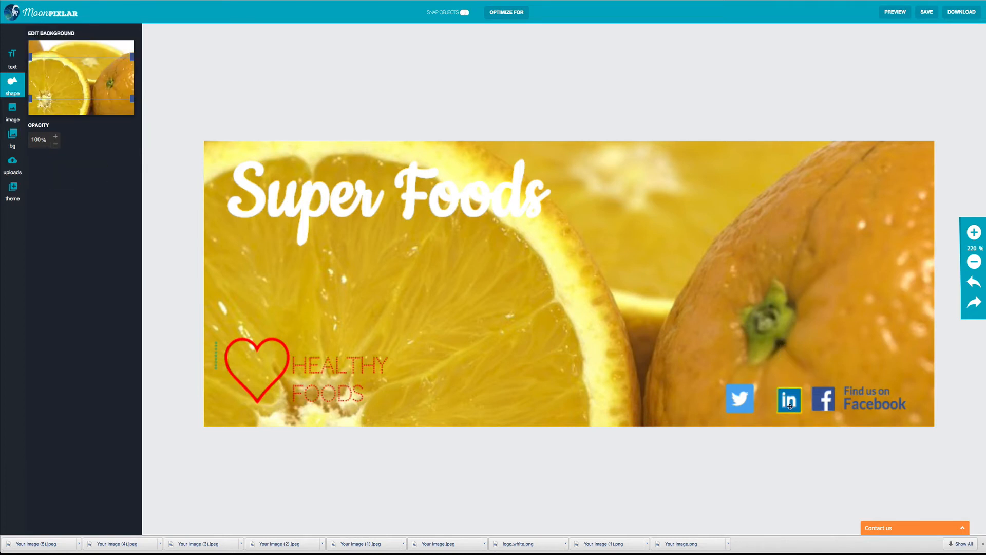
{"action": "left_click", "coordinate": [790, 405]}
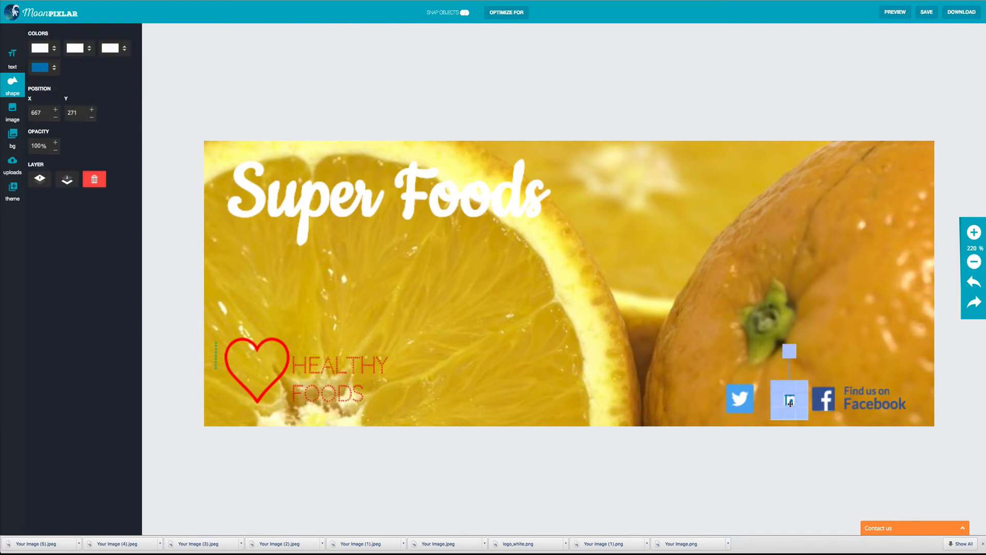
Step: Resize the Twitter icon to a slightly smaller size matching the LinkedIn icon
{"action": "left_click", "coordinate": [750, 411]}
{"action": "left_click_drag", "start_coordinate": [752, 385], "coordinate": [755, 399]}
{"action": "left_click", "coordinate": [766, 405]}
{"action": "left_click", "coordinate": [749, 400]}
{"action": "left_click", "coordinate": [768, 411]}
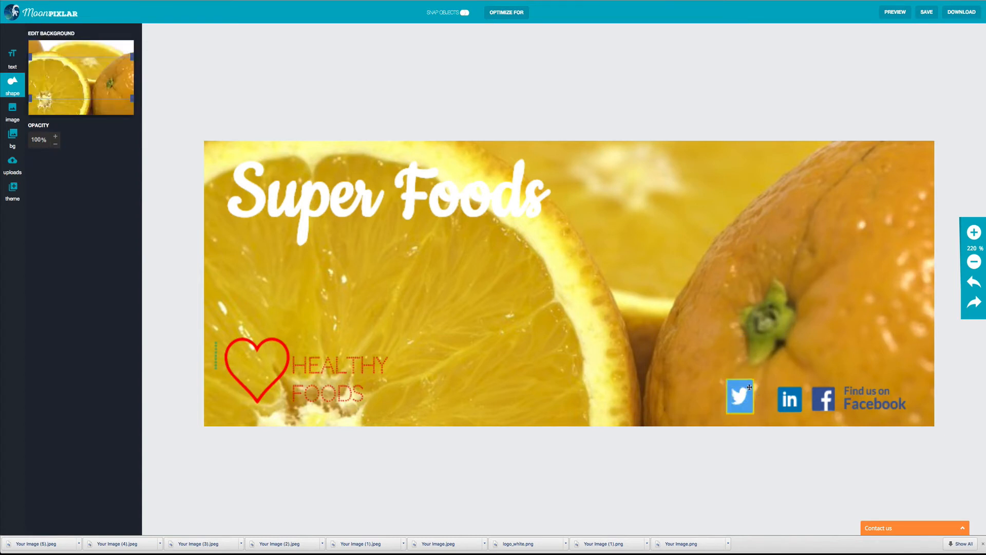
{"action": "left_click", "coordinate": [741, 383]}
{"action": "left_click", "coordinate": [765, 398]}
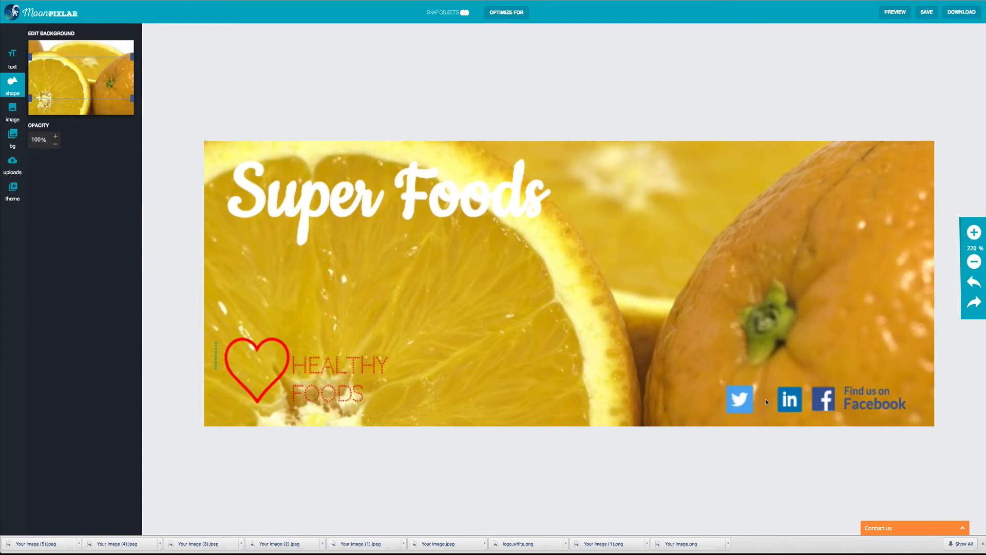
{"action": "left_click", "coordinate": [735, 411]}
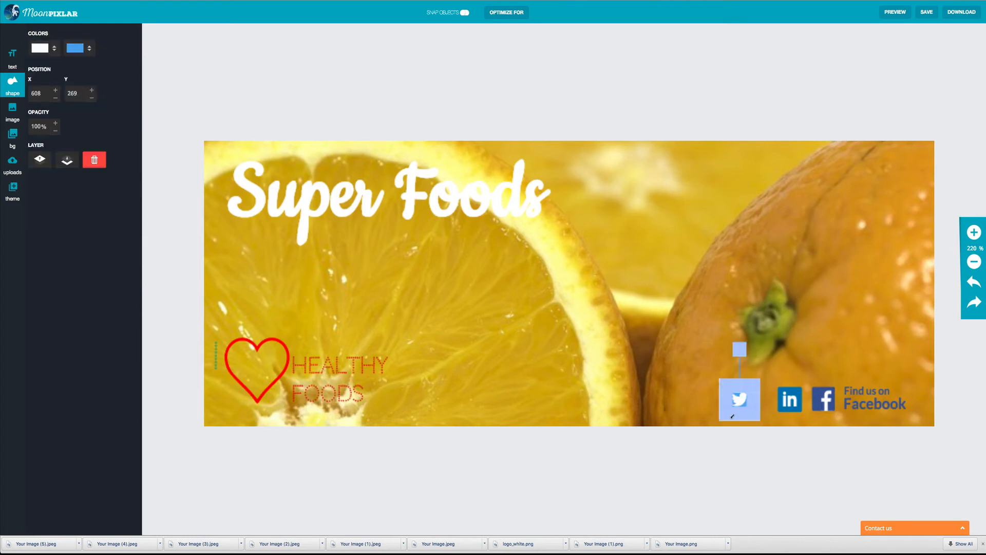
{"action": "left_click_drag", "start_coordinate": [727, 416], "coordinate": [729, 415]}
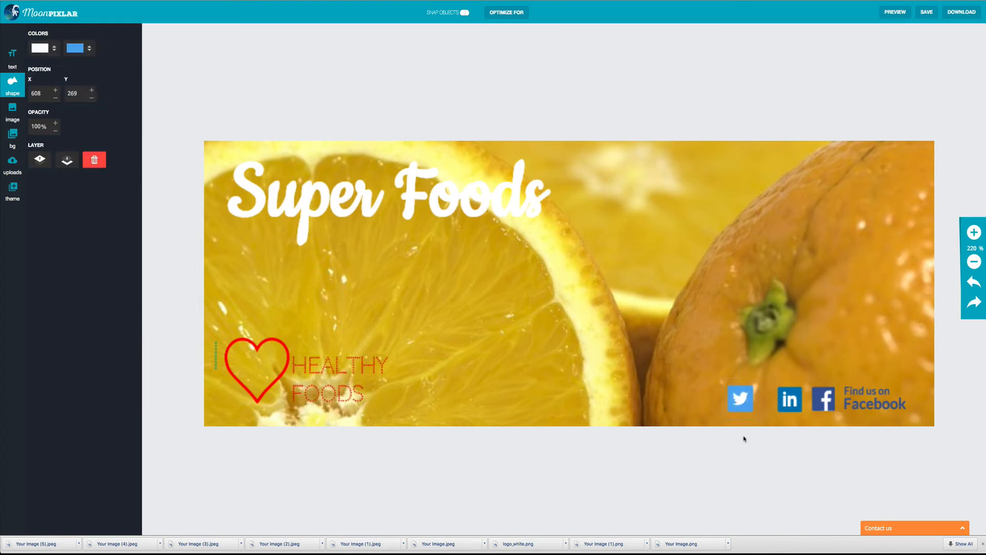
Step: Nudge the Twitter icon right three steps into line with the LinkedIn and Facebook icons
{"action": "left_click", "coordinate": [745, 404]}
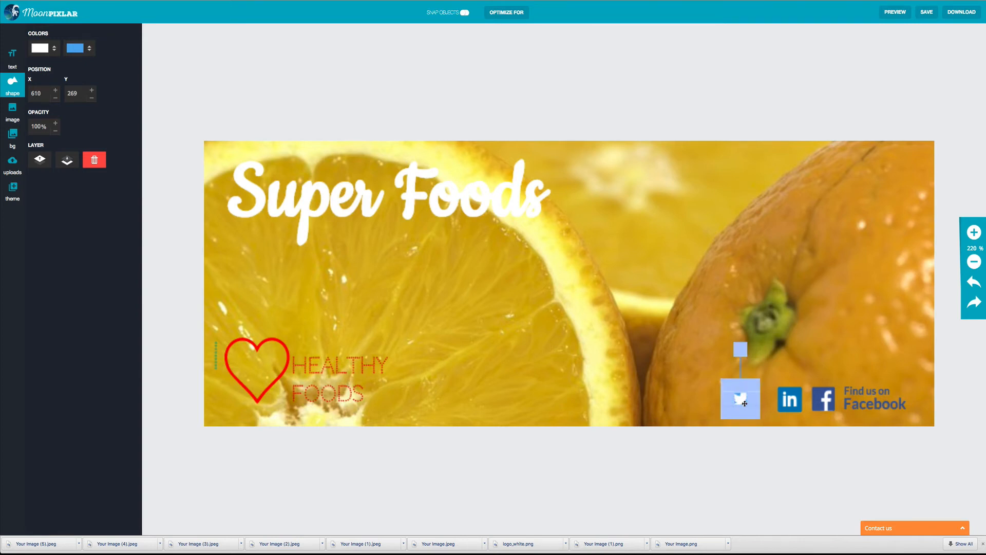
{"action": "key", "text": "Right"}
{"action": "key", "text": "Right"}
{"action": "key", "text": "Right"}
{"action": "key", "text": "Right"}
{"action": "key", "text": "Right"}
{"action": "key", "text": "Right"}
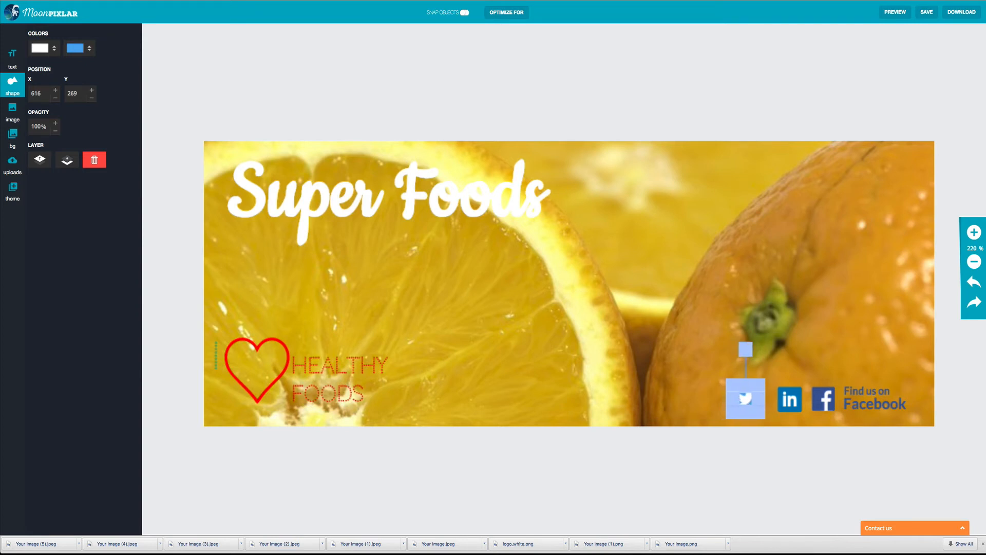
{"action": "key", "text": "Right"}
{"action": "key", "text": "Right"}
{"action": "key", "text": "Right"}
{"action": "key", "text": "Right"}
{"action": "key", "text": "Right"}
{"action": "key", "text": "Right"}
{"action": "key", "text": "Right"}
{"action": "key", "text": "Right"}
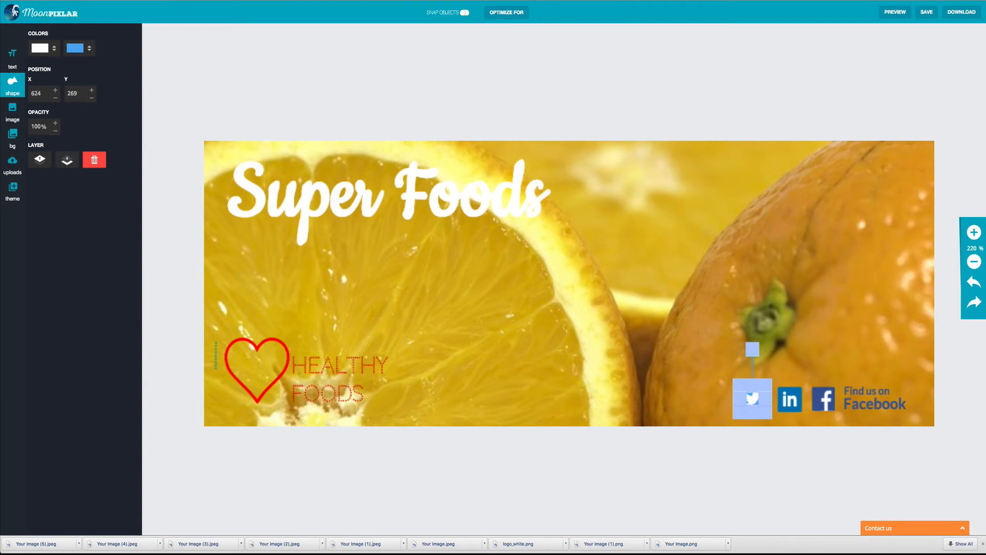
{"action": "key", "text": "Right"}
{"action": "key", "text": "Right"}
{"action": "left_click", "coordinate": [695, 313]}
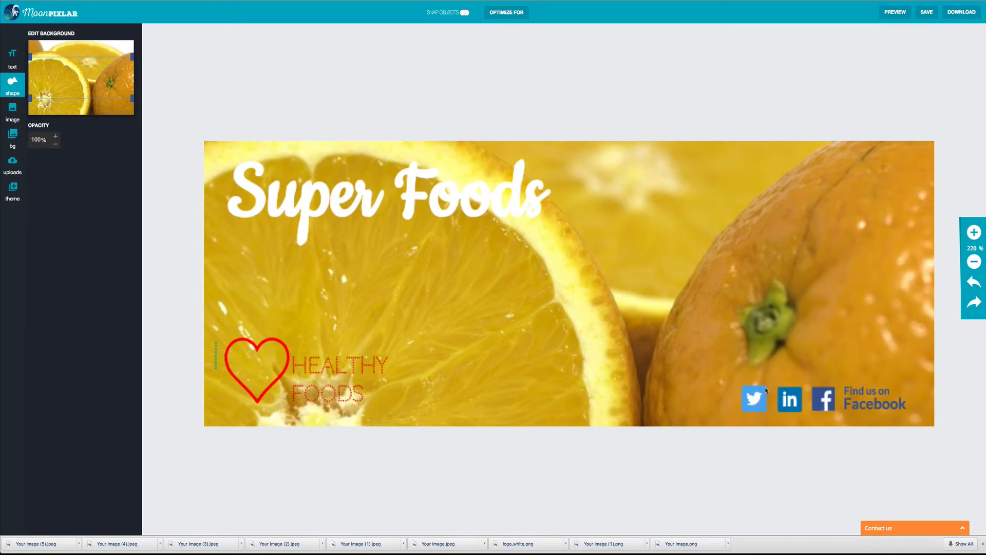
{"action": "left_click", "coordinate": [975, 263]}
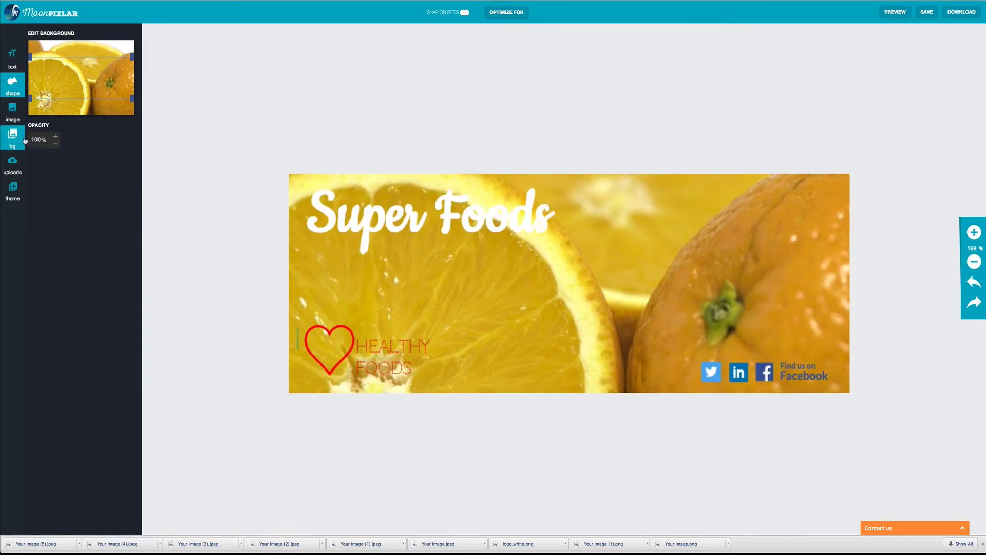
Step: Add the green Best Price Guarantee banner from the Banners shapes and drag it to the cover's right side
{"action": "left_click", "coordinate": [16, 92]}
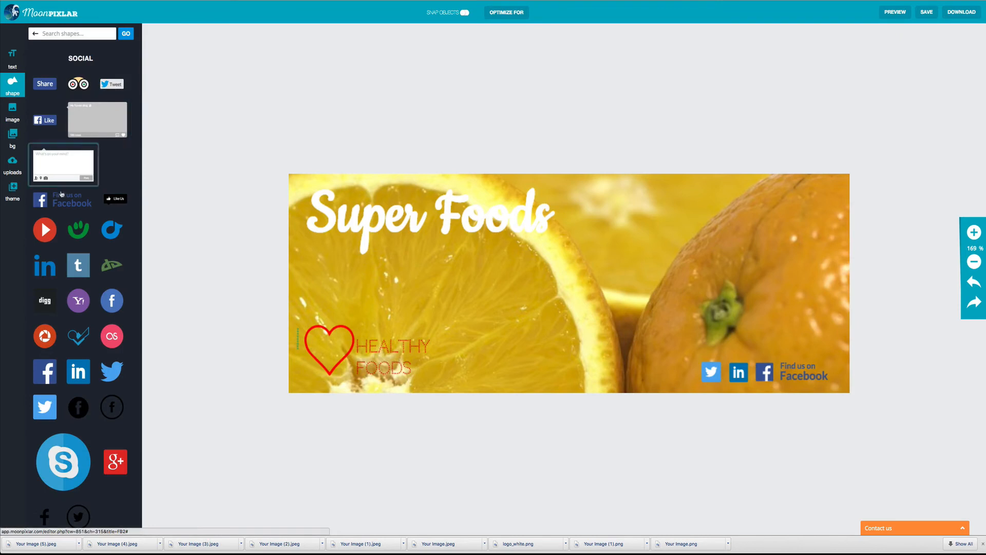
{"action": "scroll", "coordinate": [100, 288], "scroll_direction": "down", "scroll_amount": 3}
{"action": "scroll", "coordinate": [99, 285], "scroll_direction": "up", "scroll_amount": 3}
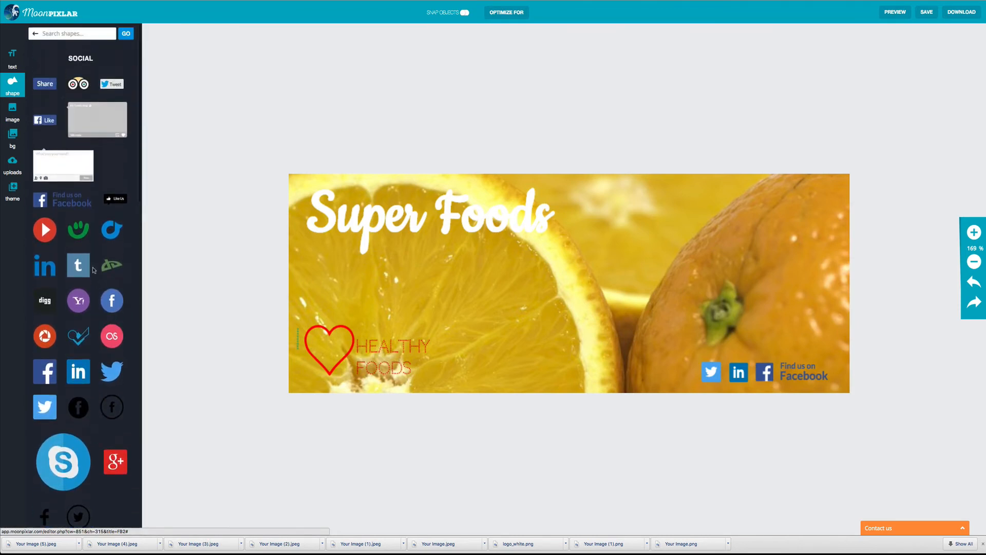
{"action": "left_click", "coordinate": [35, 33]}
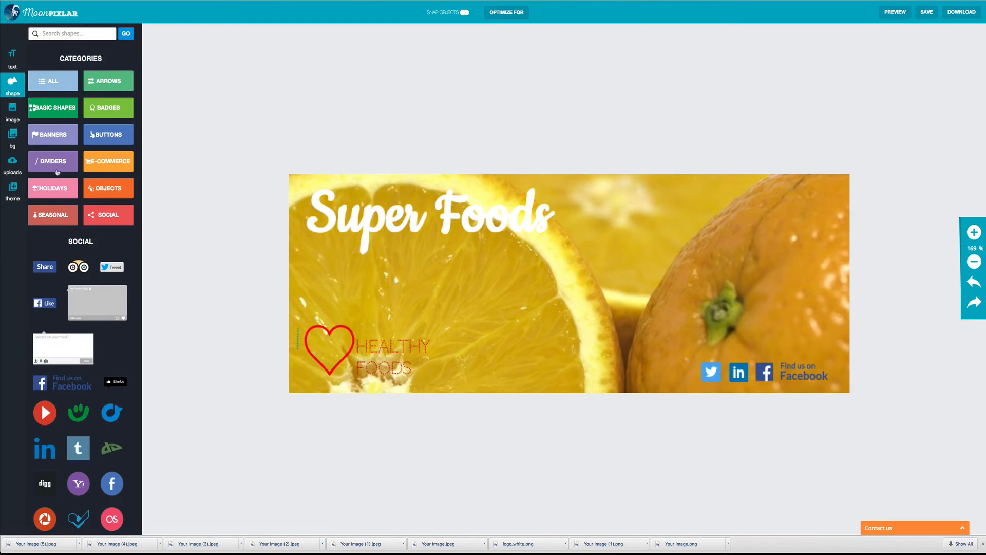
{"action": "left_click", "coordinate": [47, 129]}
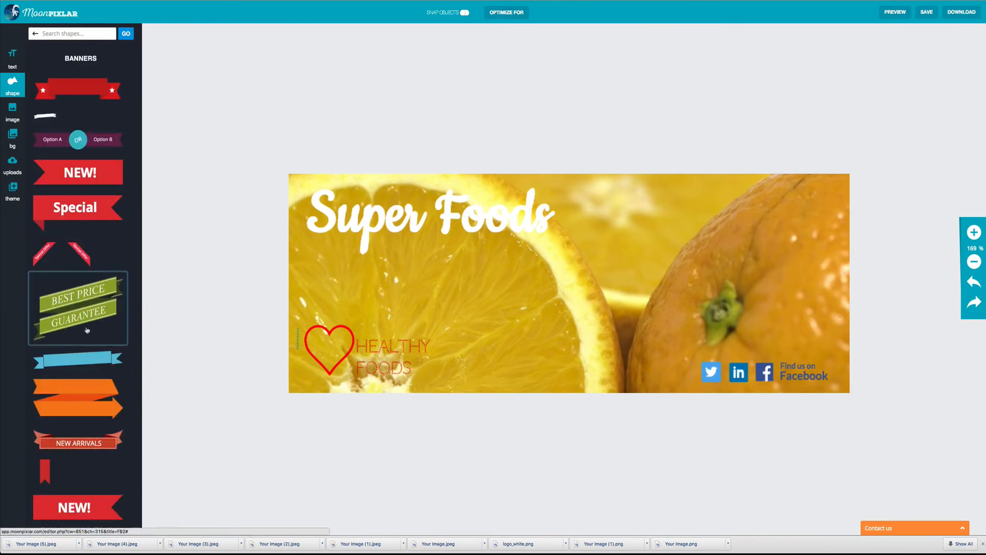
{"action": "left_click", "coordinate": [87, 318]}
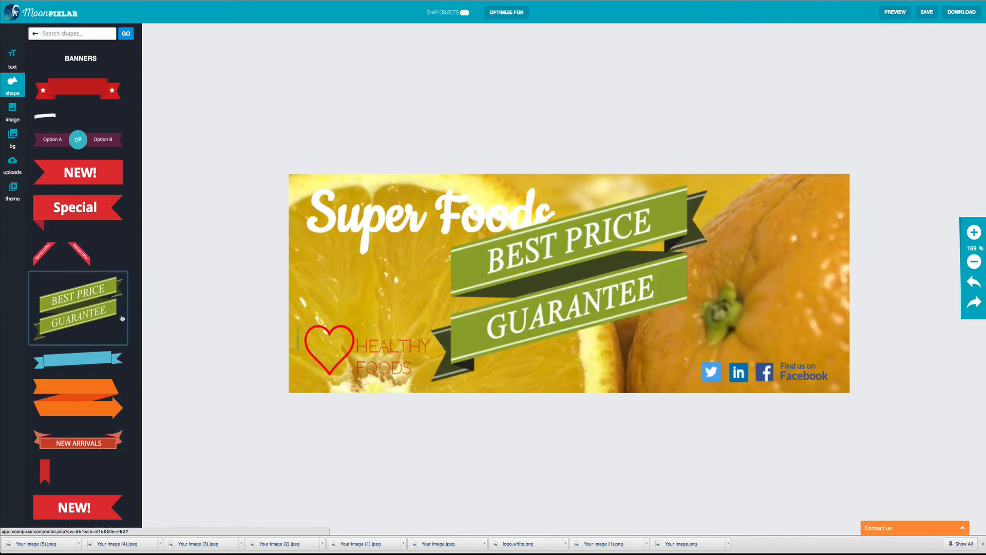
{"action": "left_click_drag", "start_coordinate": [513, 284], "coordinate": [655, 278]}
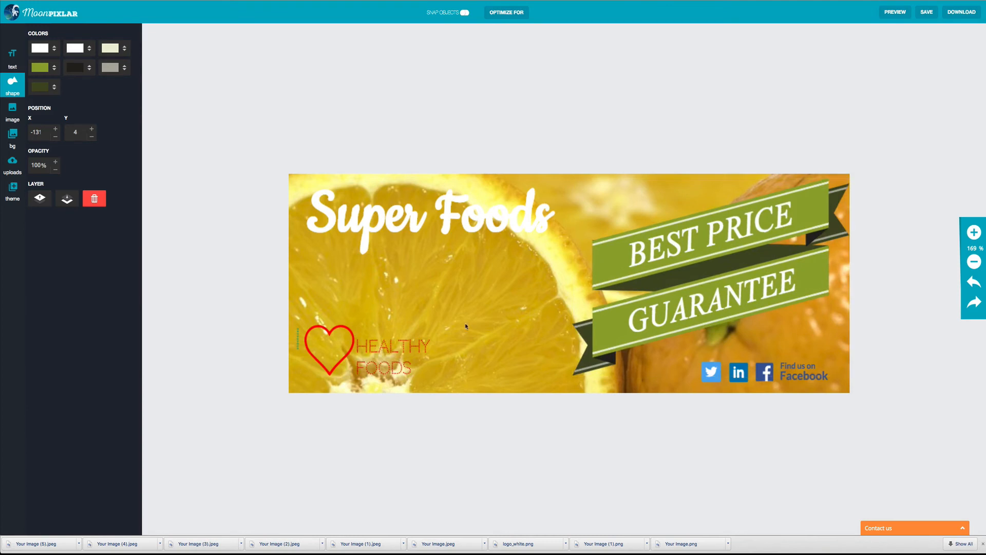
{"action": "left_click", "coordinate": [320, 346]}
{"action": "left_click", "coordinate": [477, 242]}
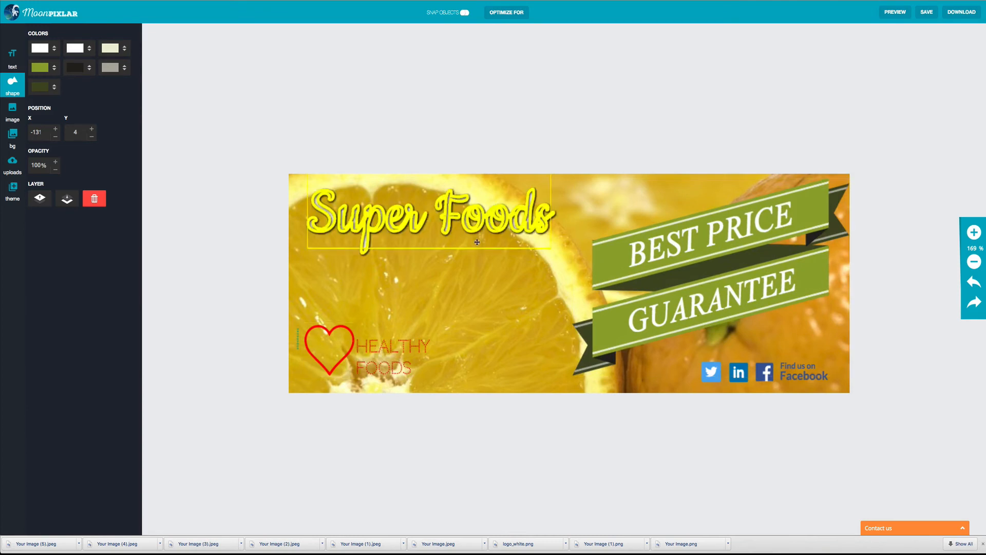
{"action": "left_click", "coordinate": [477, 226]}
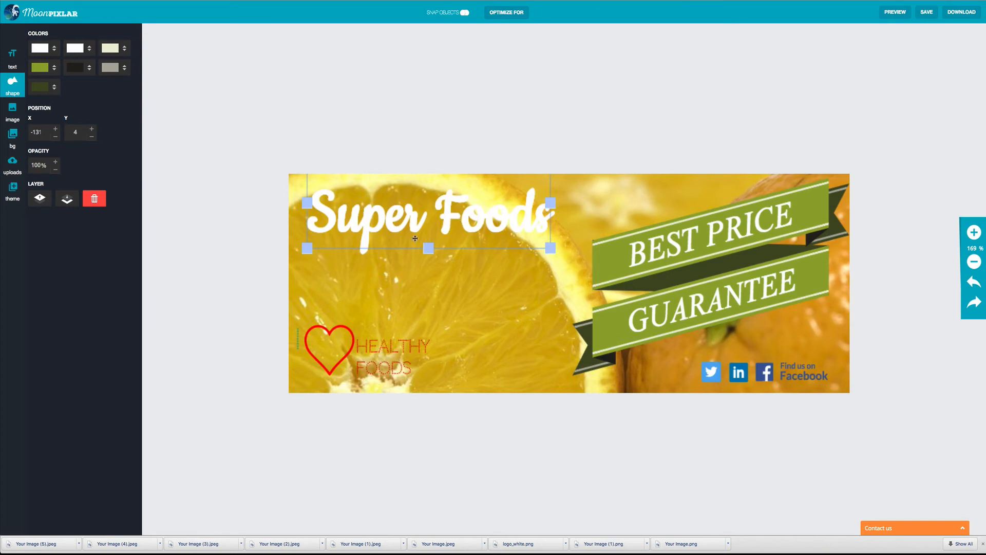
Step: Add a big text element, retype it as 'Super Foods', and set its font to Cookie
{"action": "left_click", "coordinate": [13, 59]}
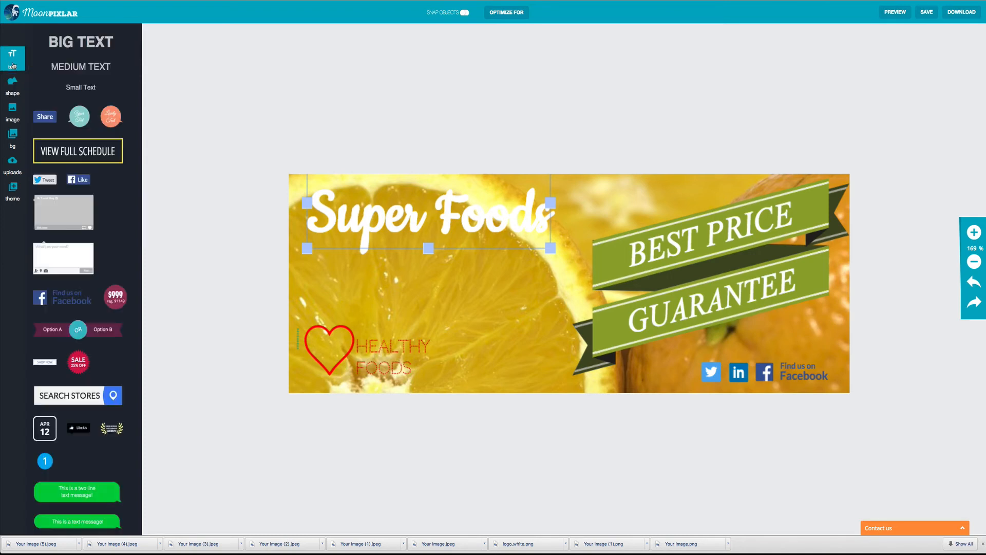
{"action": "left_click", "coordinate": [87, 49]}
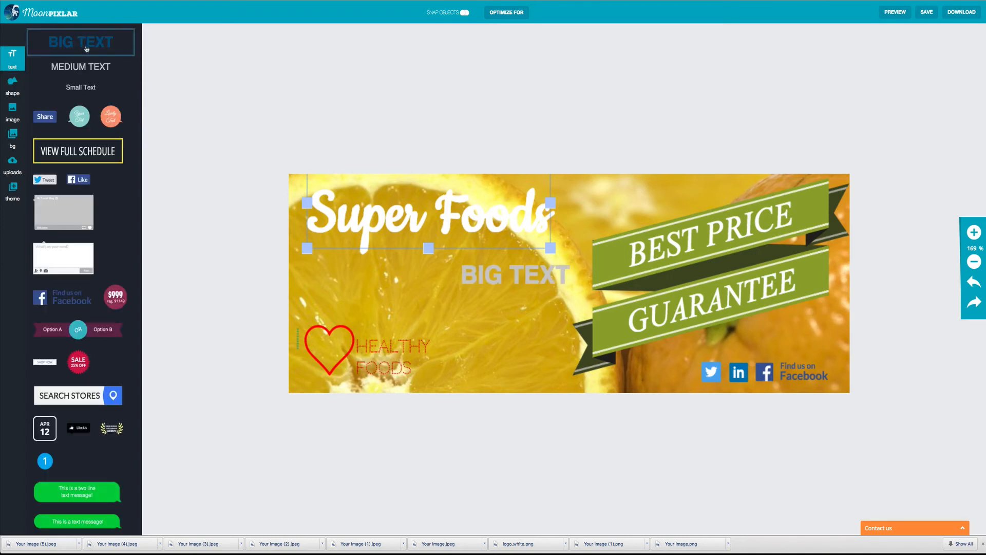
{"action": "left_click", "coordinate": [501, 269]}
{"action": "left_click", "coordinate": [502, 269]}
{"action": "type", "text": "S"}
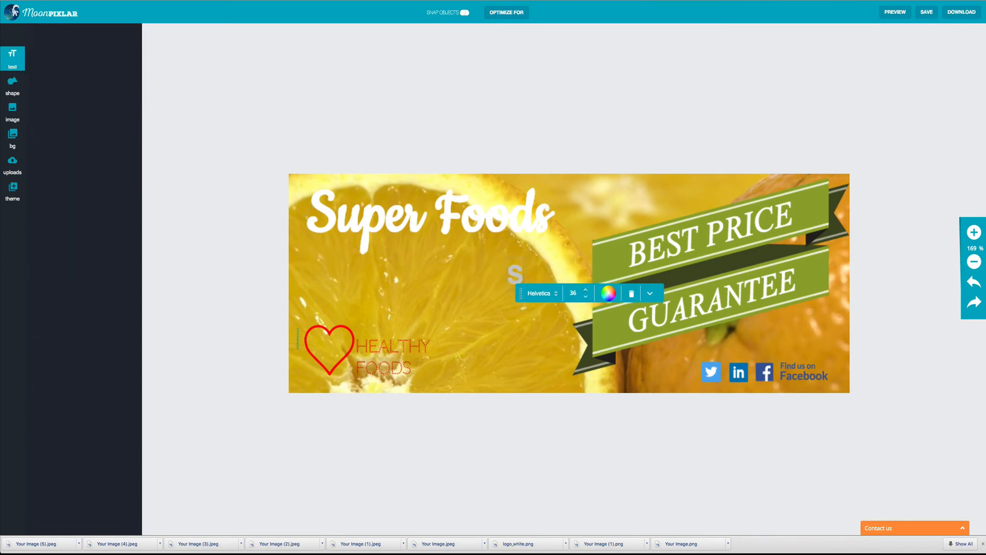
{"action": "type", "text": "UP"}
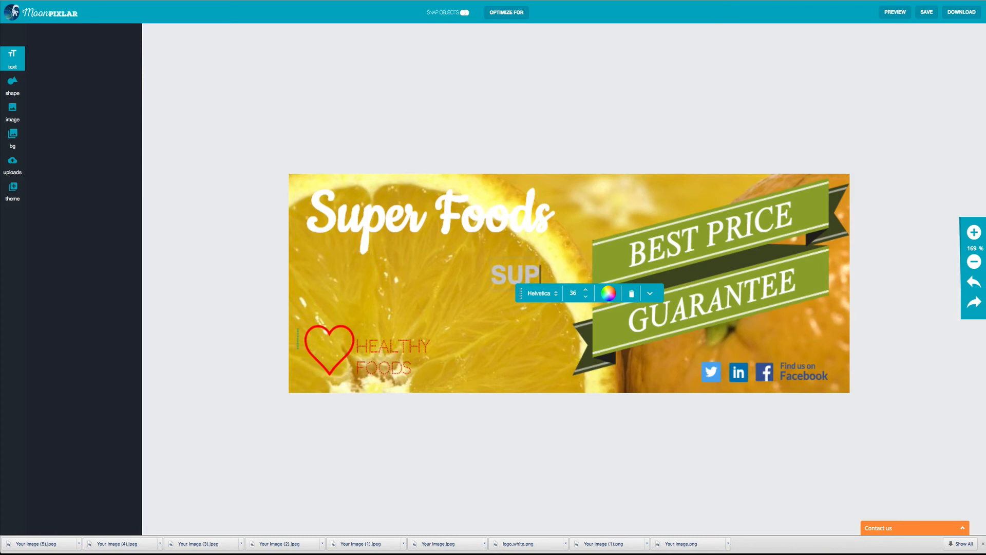
{"action": "key", "text": "BackSpace"}
{"action": "key", "text": "BackSpace"}
{"action": "type", "text": "uper Foods"}
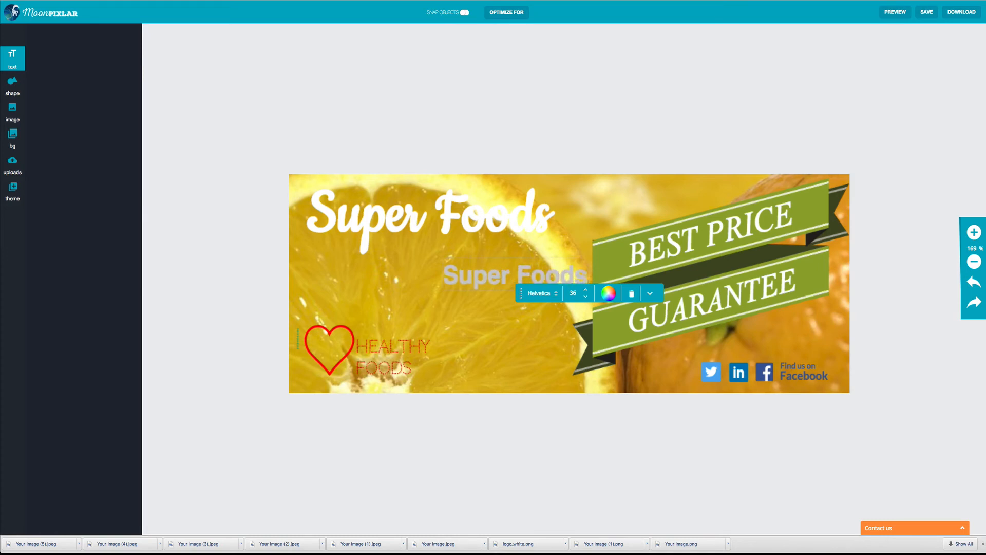
{"action": "left_click", "coordinate": [555, 294]}
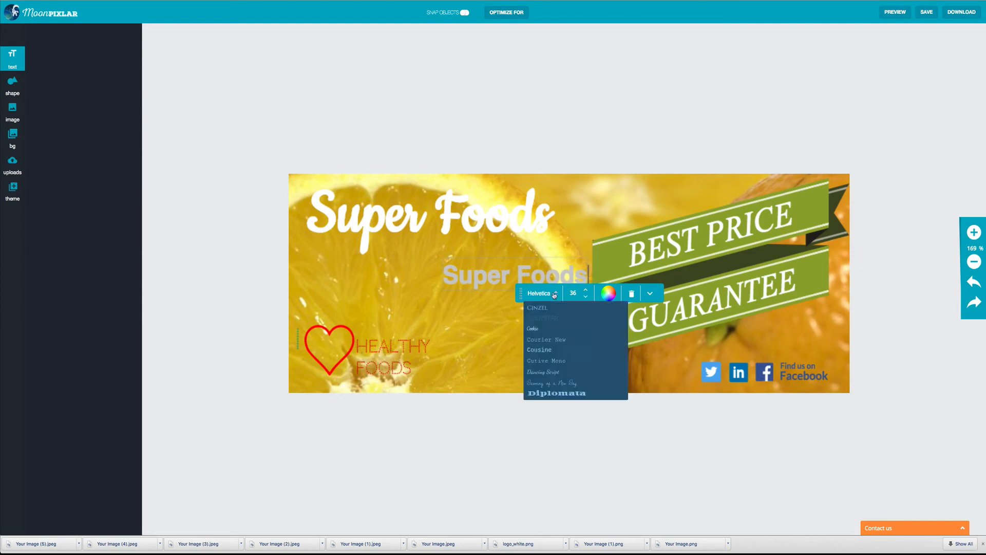
{"action": "left_click", "coordinate": [537, 328]}
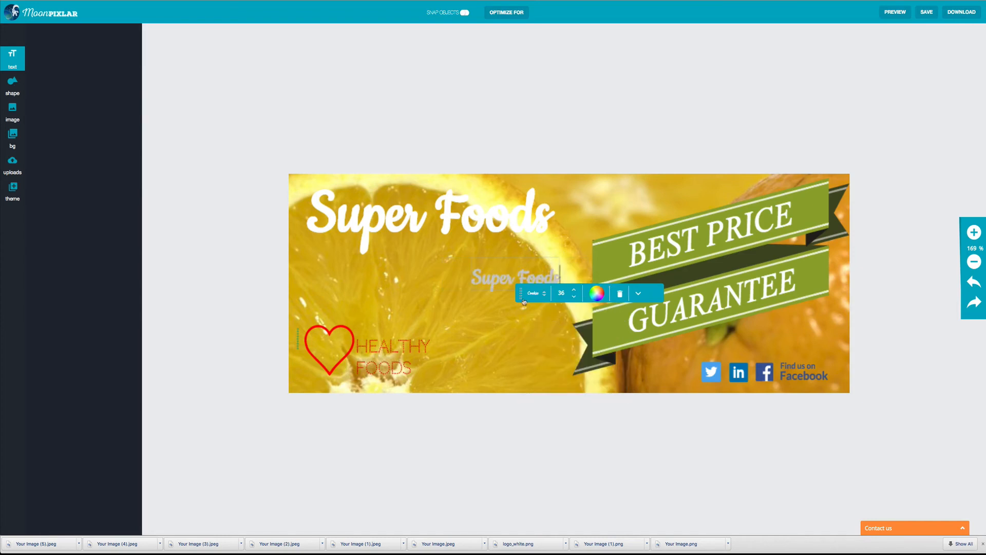
Step: Colour the new Super Foods text dark, then move and enlarge it over the white title
{"action": "left_click", "coordinate": [506, 282]}
{"action": "key", "text": "ctrl+a"}
{"action": "left_click", "coordinate": [597, 293]}
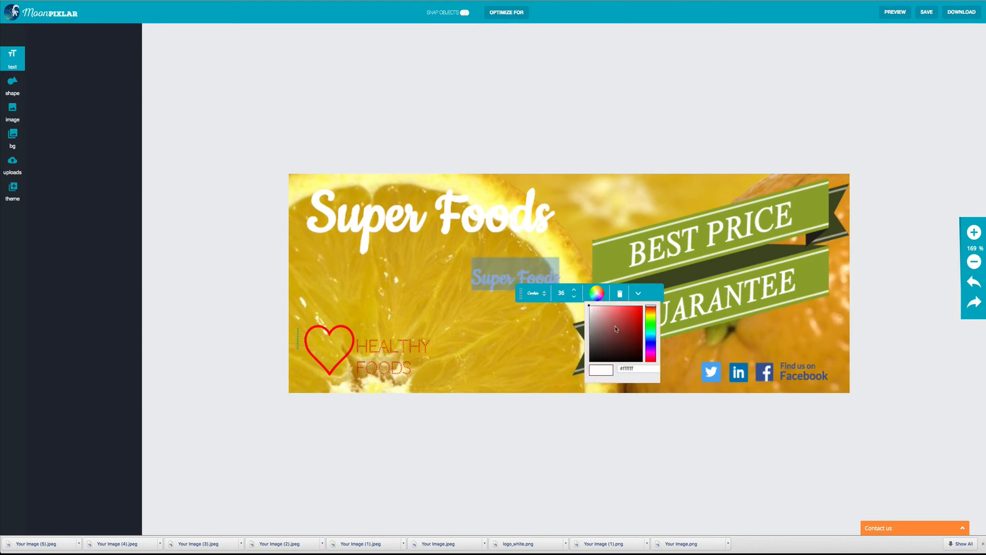
{"action": "left_click", "coordinate": [617, 337]}
{"action": "left_click", "coordinate": [610, 344]}
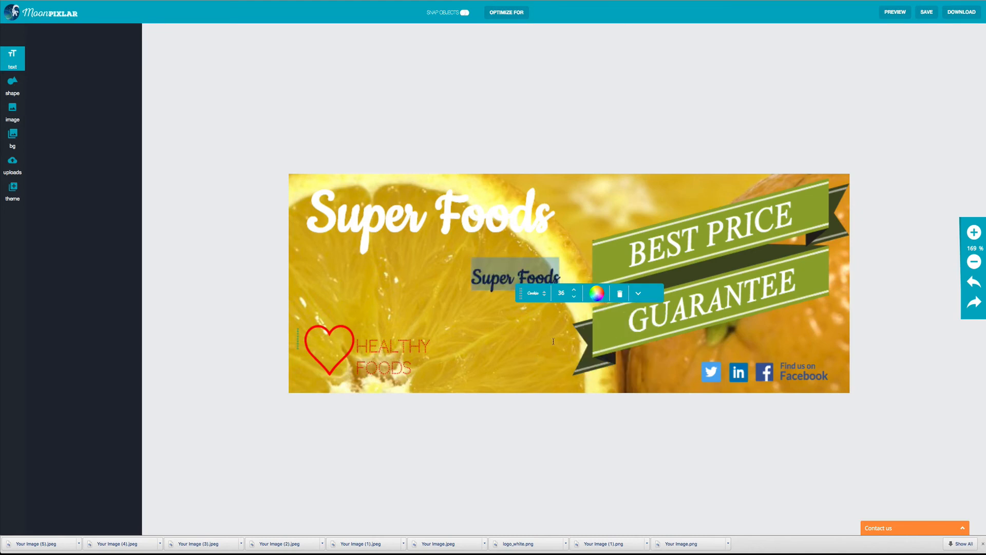
{"action": "left_click", "coordinate": [539, 320]}
{"action": "mouse_move", "coordinate": [539, 278]}
{"action": "left_mouse_down"}
{"action": "mouse_move", "coordinate": [460, 260]}
{"action": "mouse_move", "coordinate": [379, 212]}
{"action": "mouse_move", "coordinate": [546, 290]}
{"action": "left_mouse_up"}
{"action": "left_click_drag", "start_coordinate": [492, 256], "coordinate": [492, 231]}
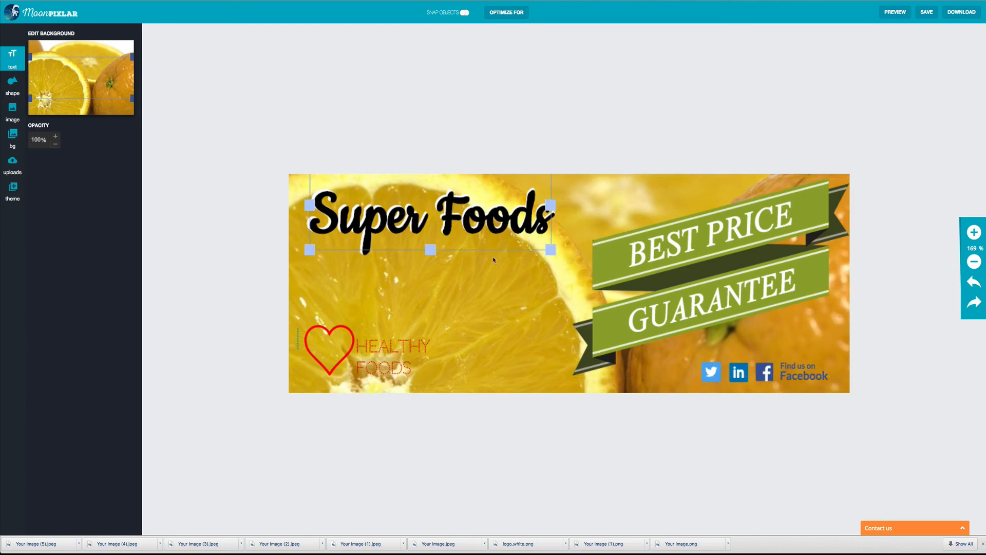
Step: Send the black 'Super Foods' copy behind the white heading as a shadow, then save and open the download formats
{"action": "left_click", "coordinate": [461, 206]}
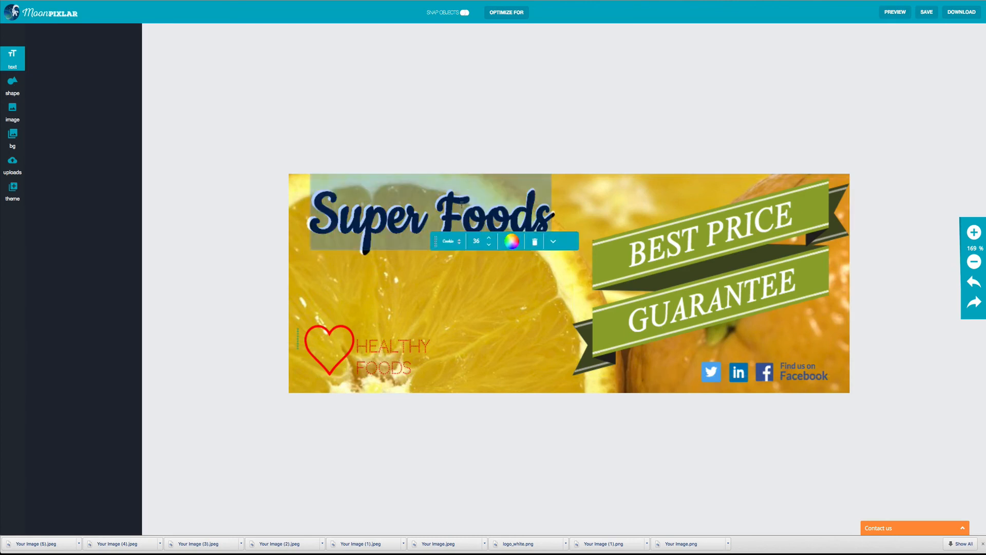
{"action": "left_click", "coordinate": [554, 243]}
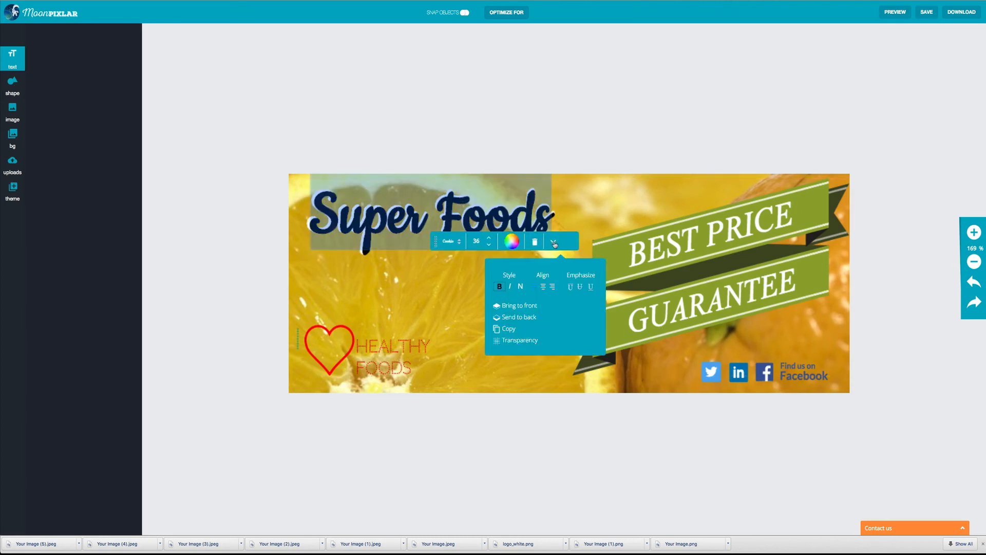
{"action": "left_click", "coordinate": [515, 319]}
{"action": "left_click", "coordinate": [404, 278]}
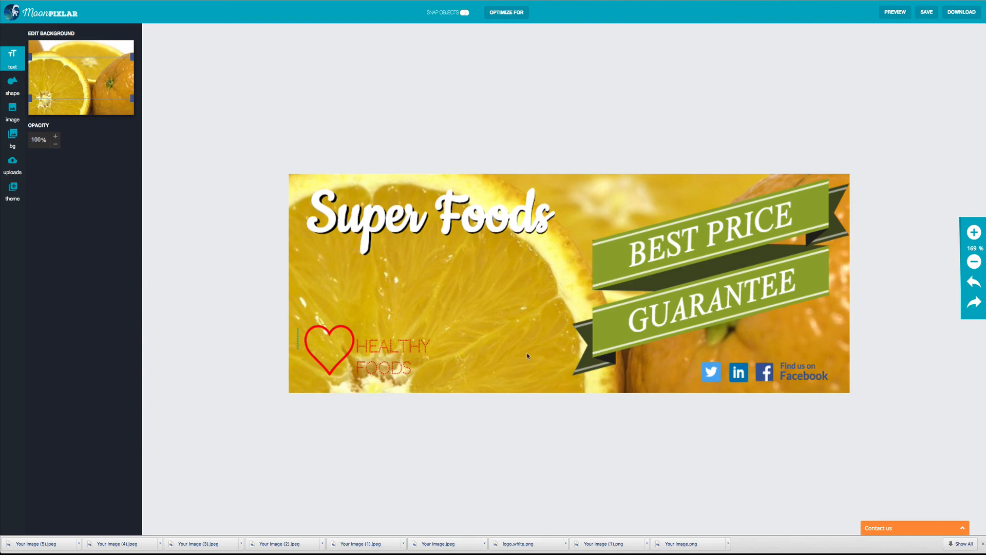
{"action": "left_click", "coordinate": [928, 15]}
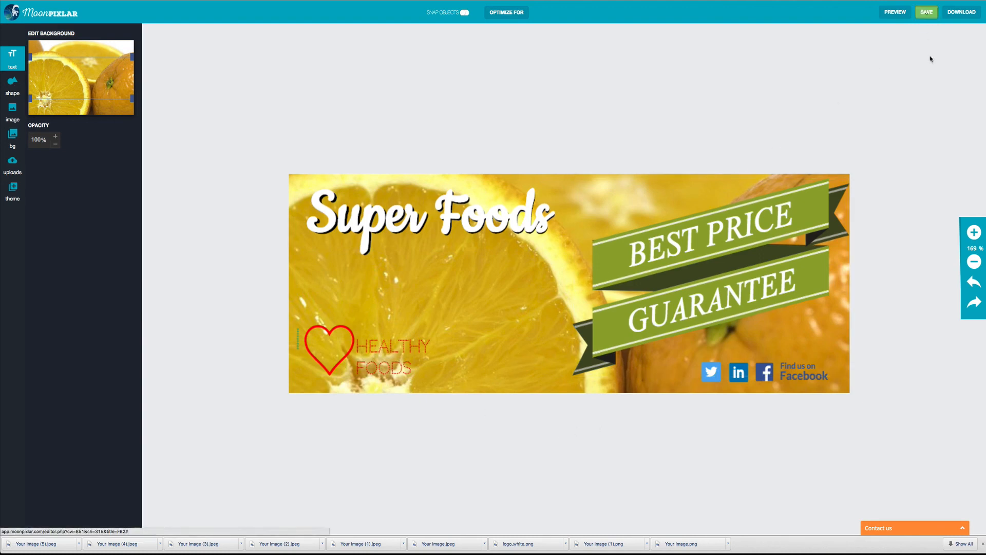
{"action": "left_click", "coordinate": [965, 14]}
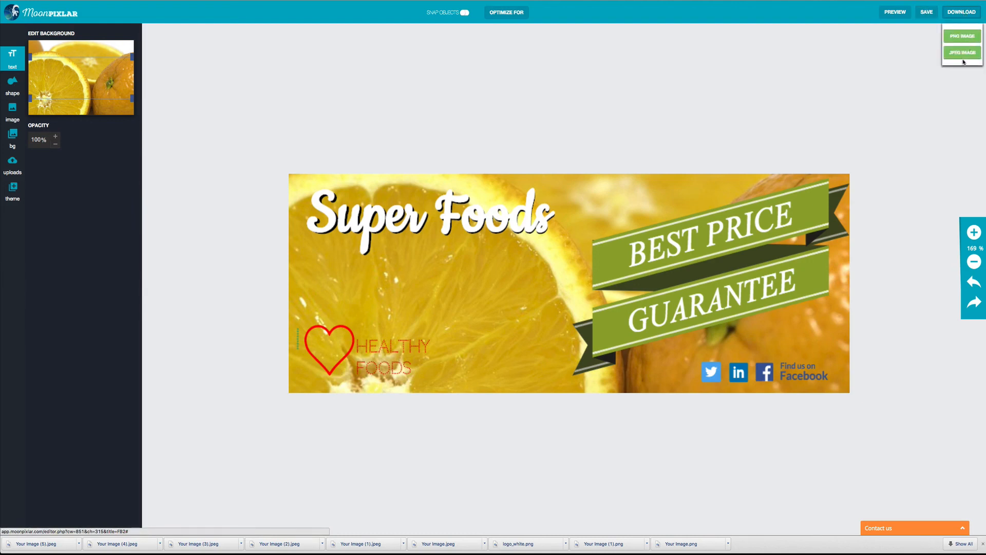